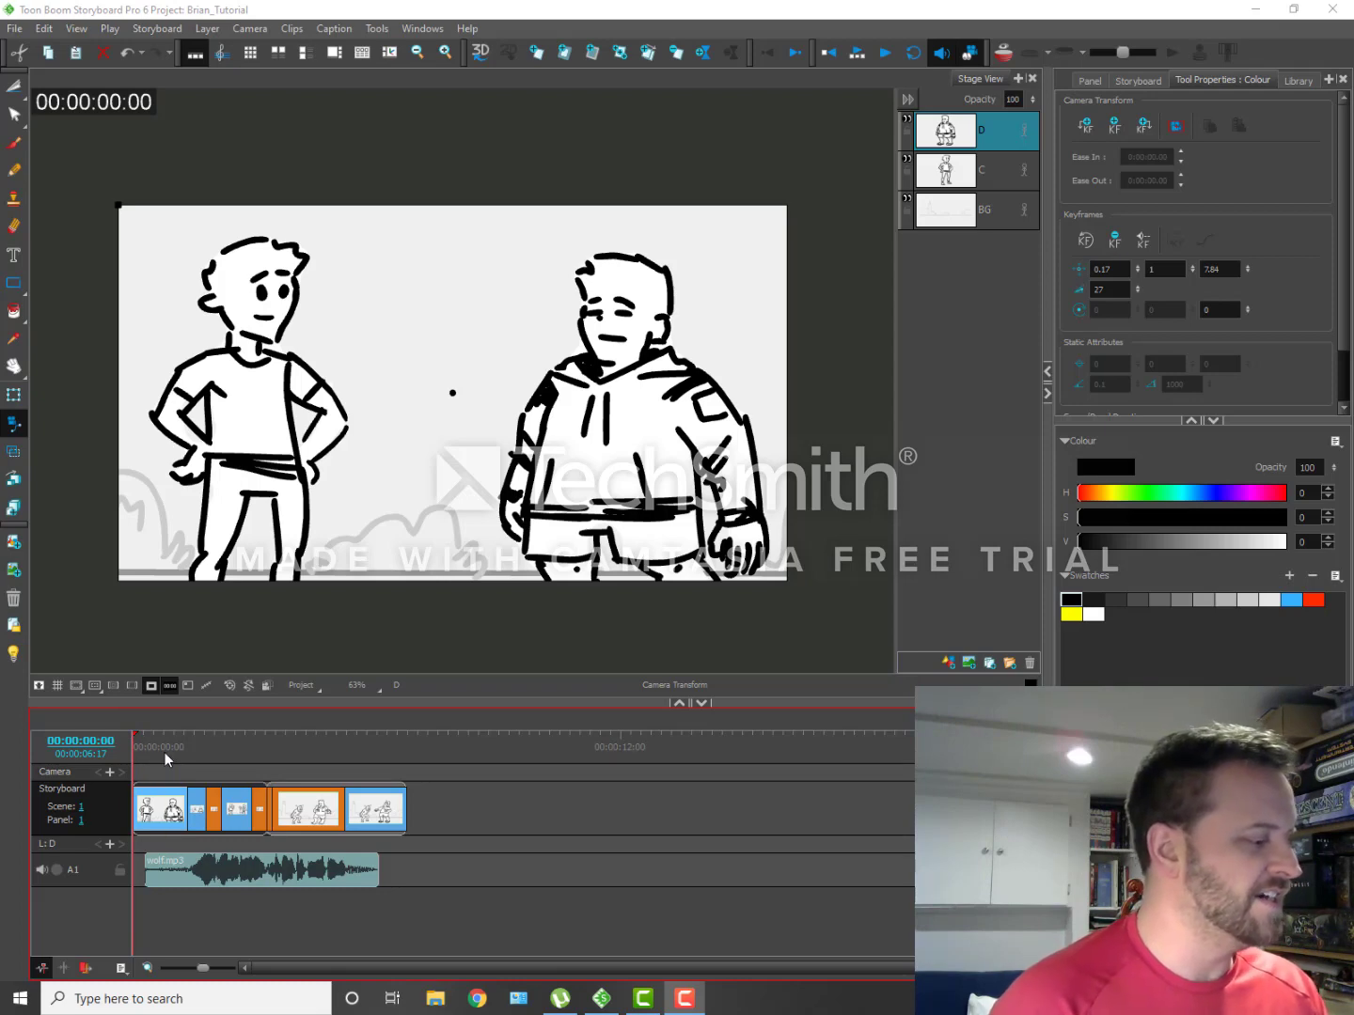
Step: Play the storyboard animatic from the first frame, then return the playhead to the start
left_click_drag(164, 739, 132, 736)
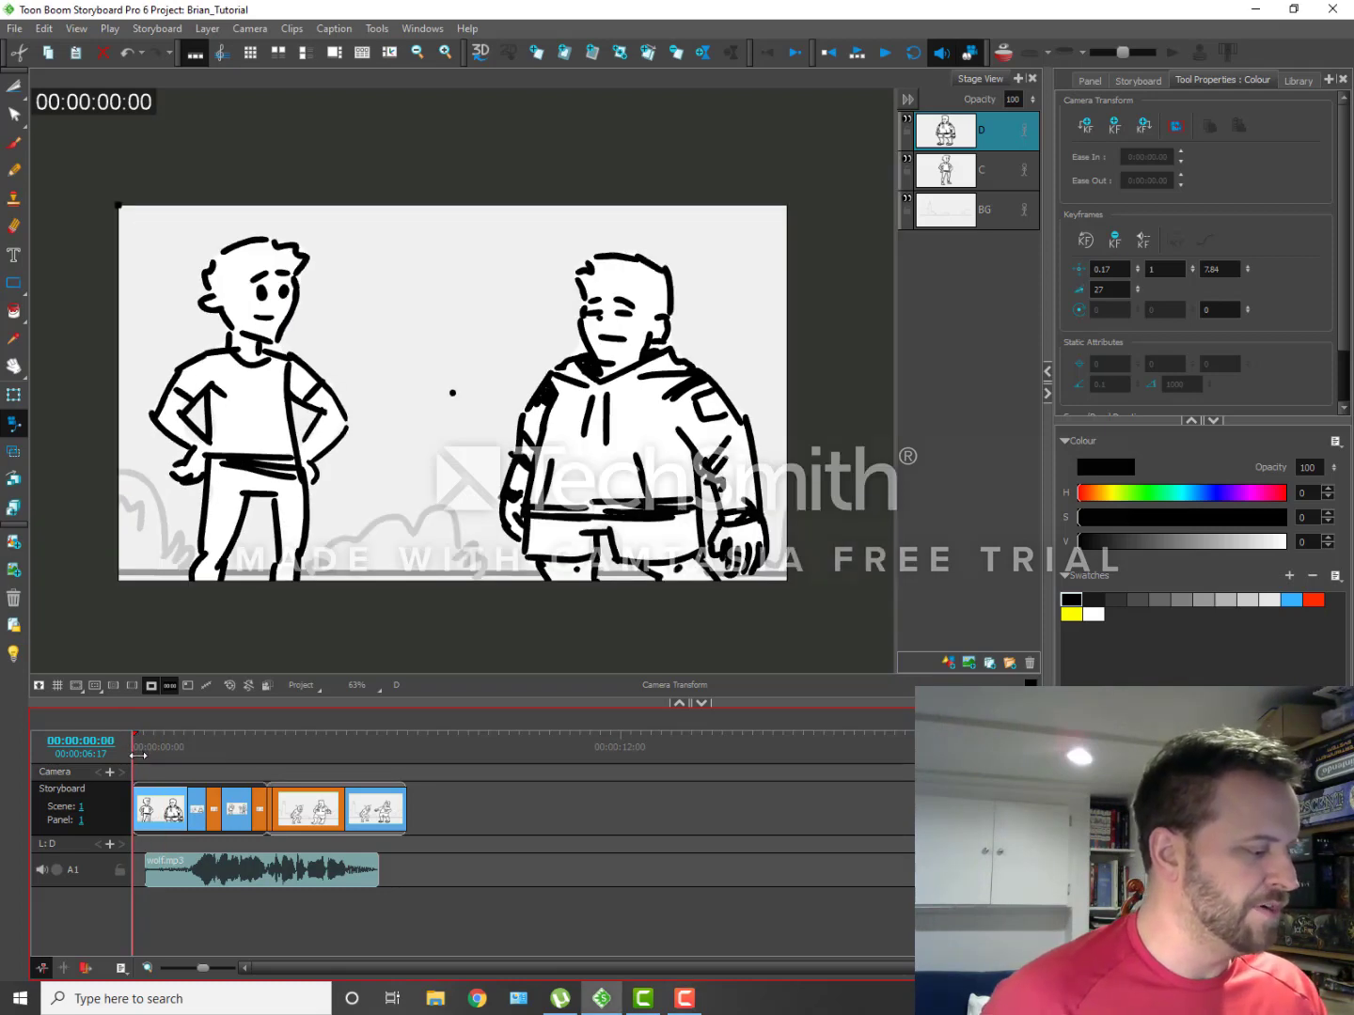
key("Return")
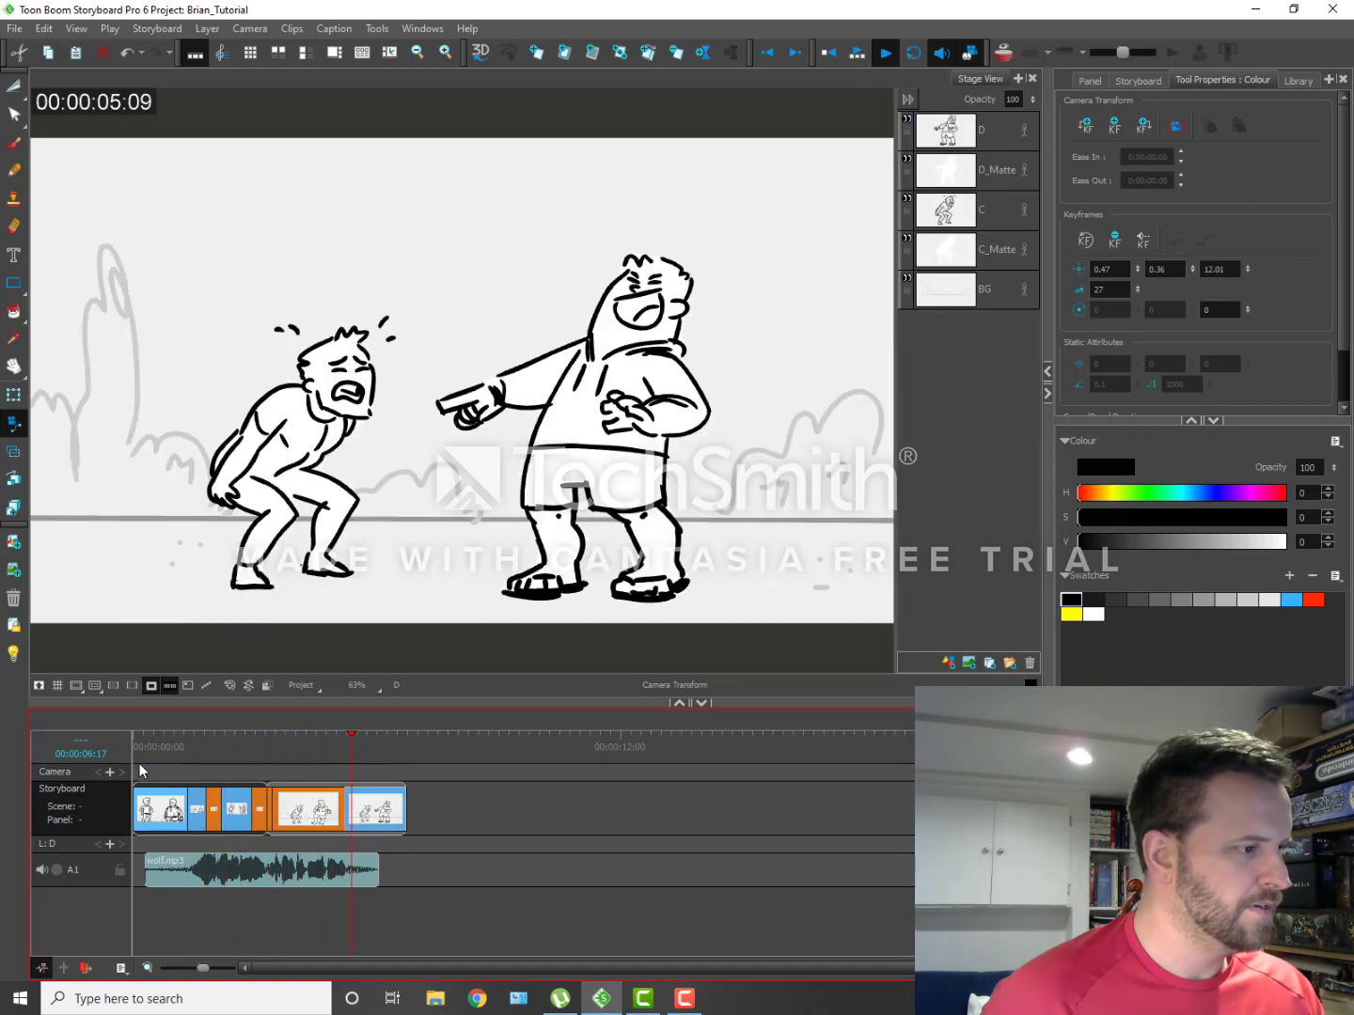
left_click(139, 743)
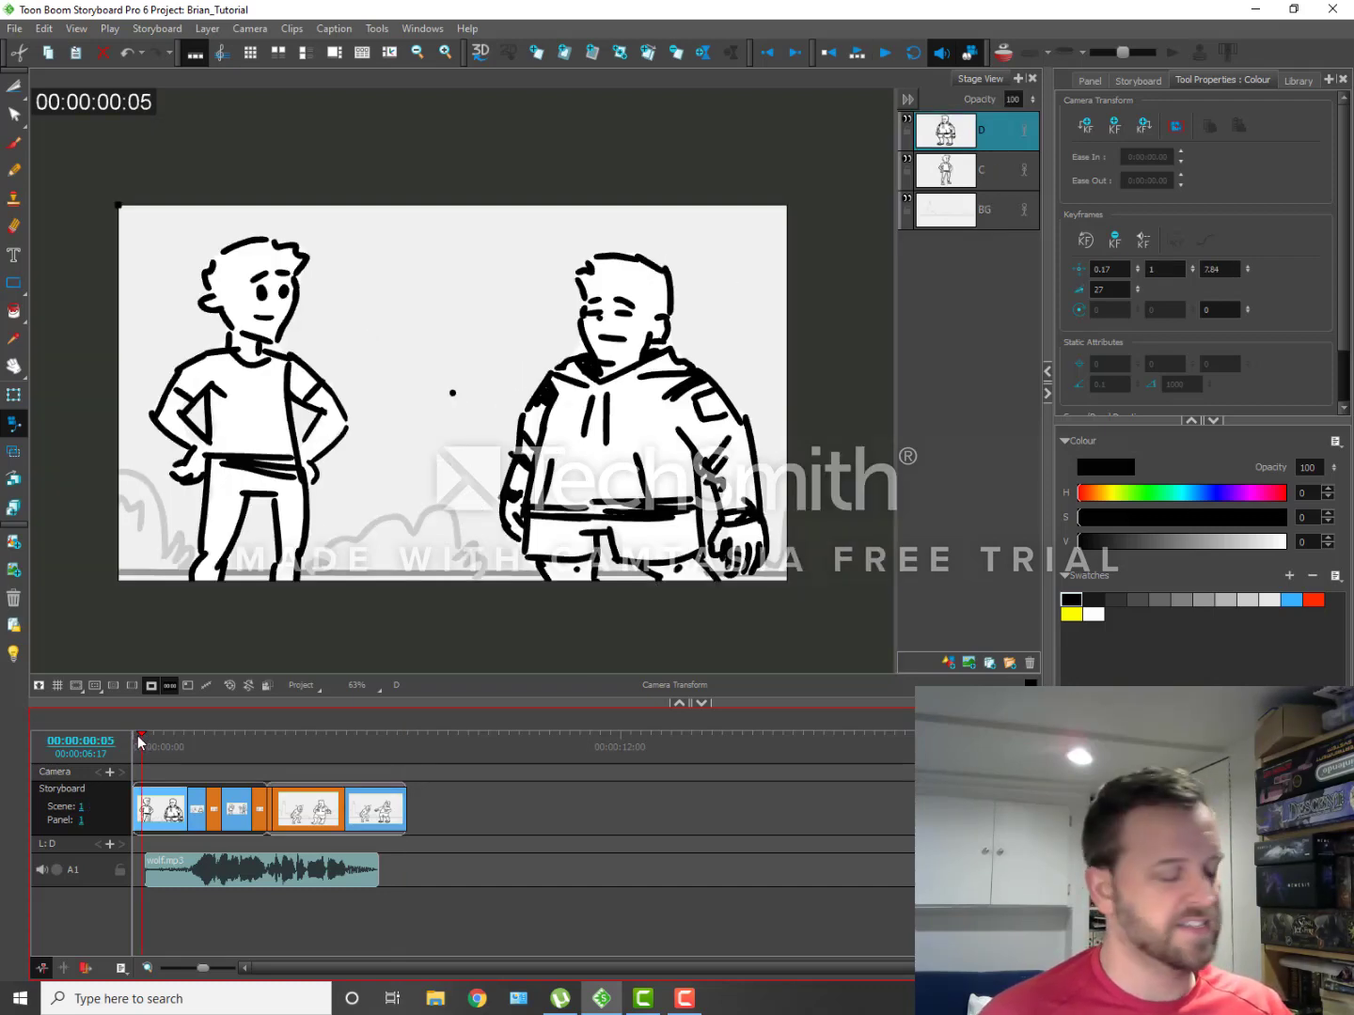
left_click(132, 737)
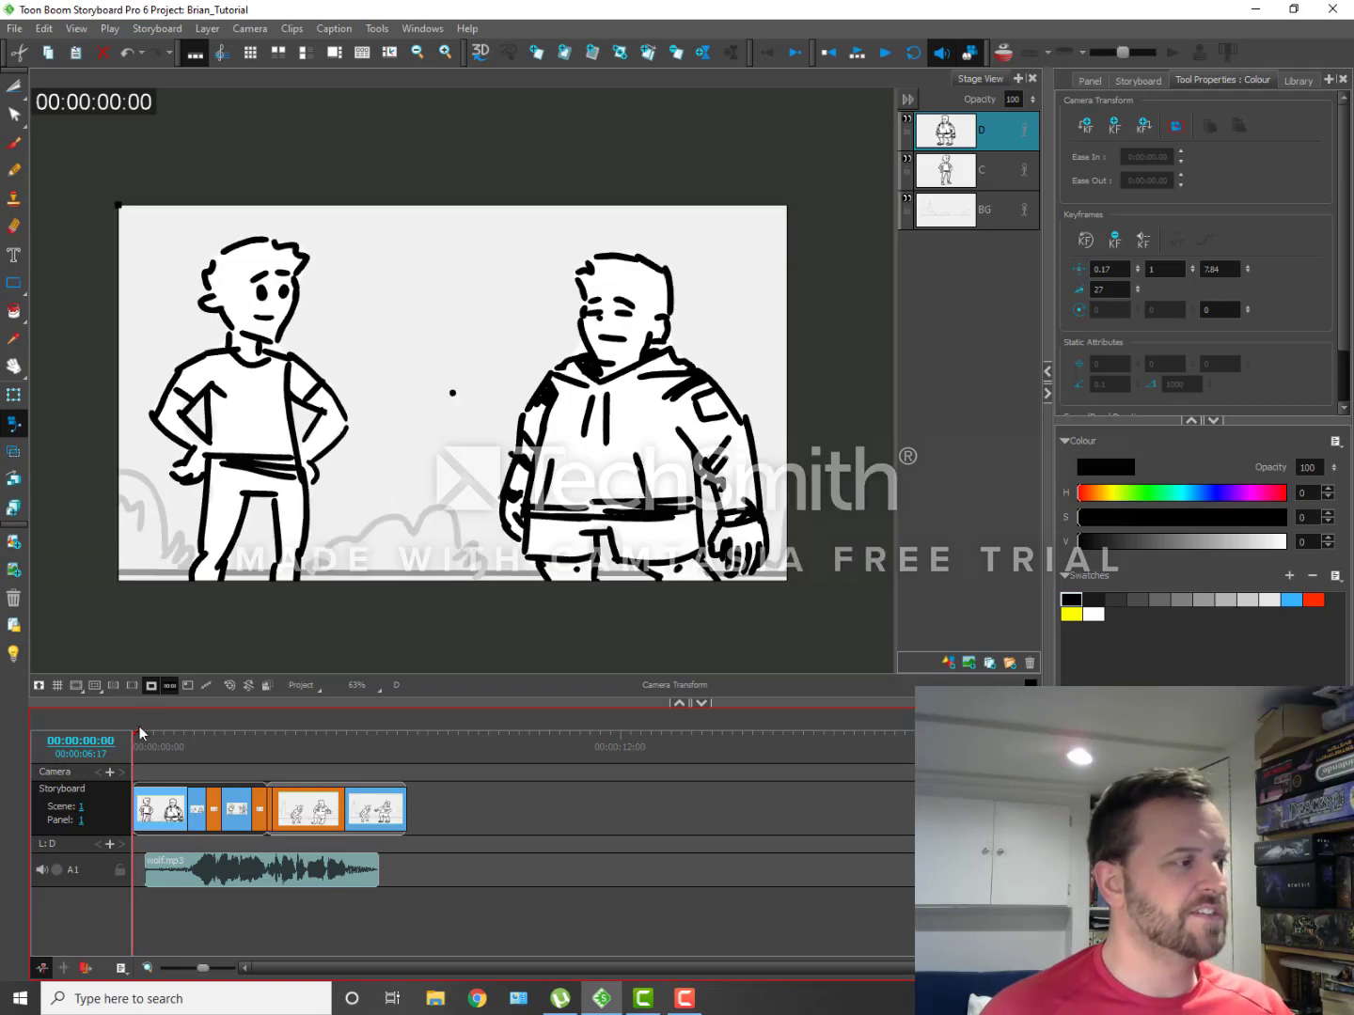
left_click(736, 266)
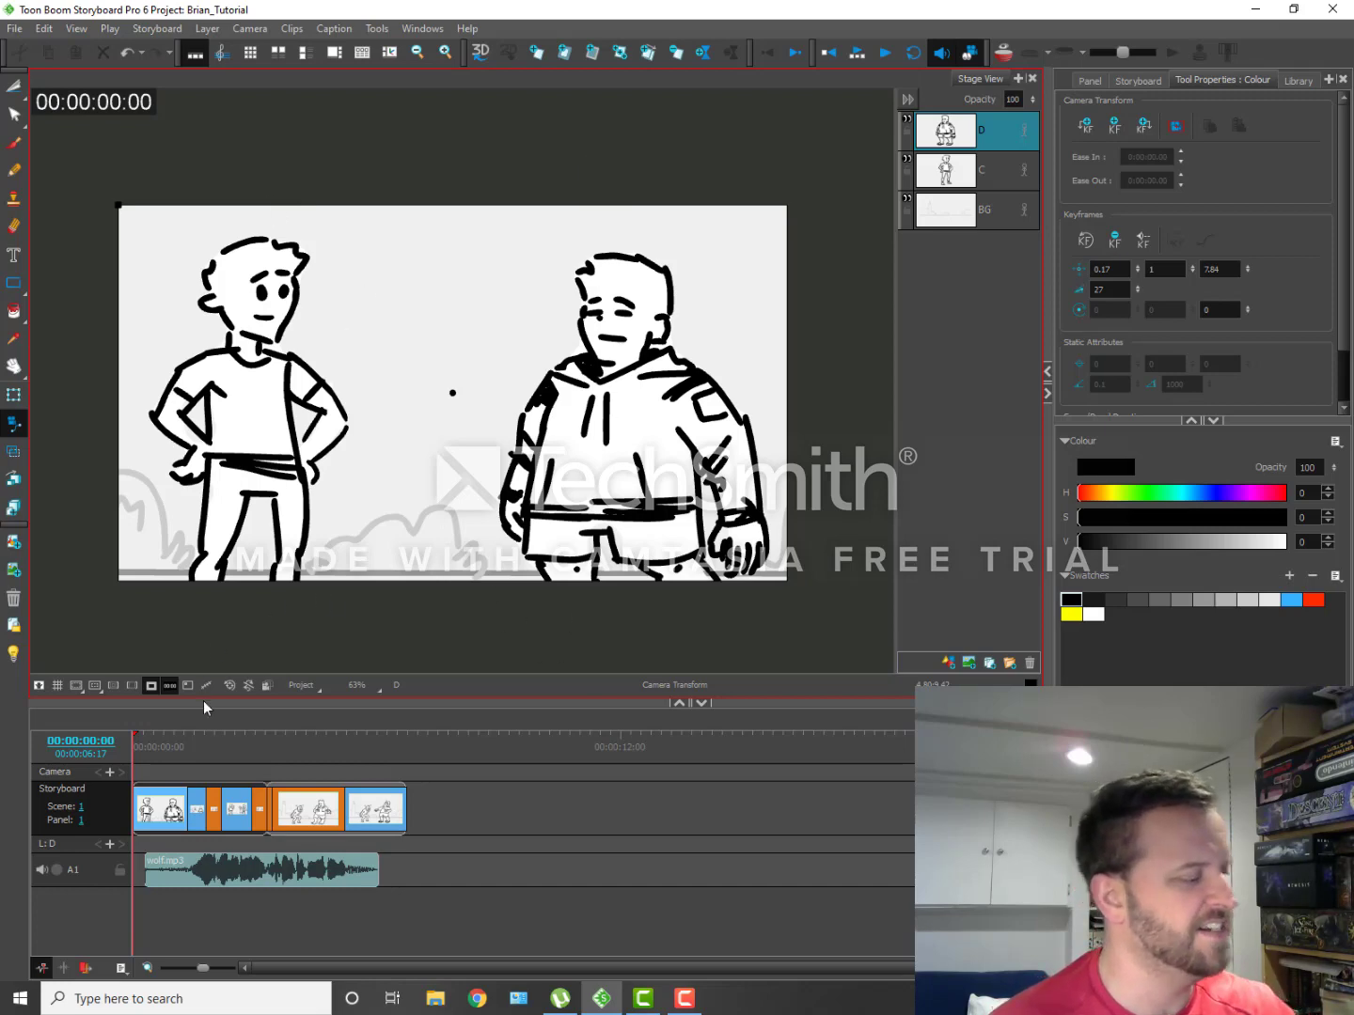
left_click(138, 731)
left_click_drag(138, 732, 127, 739)
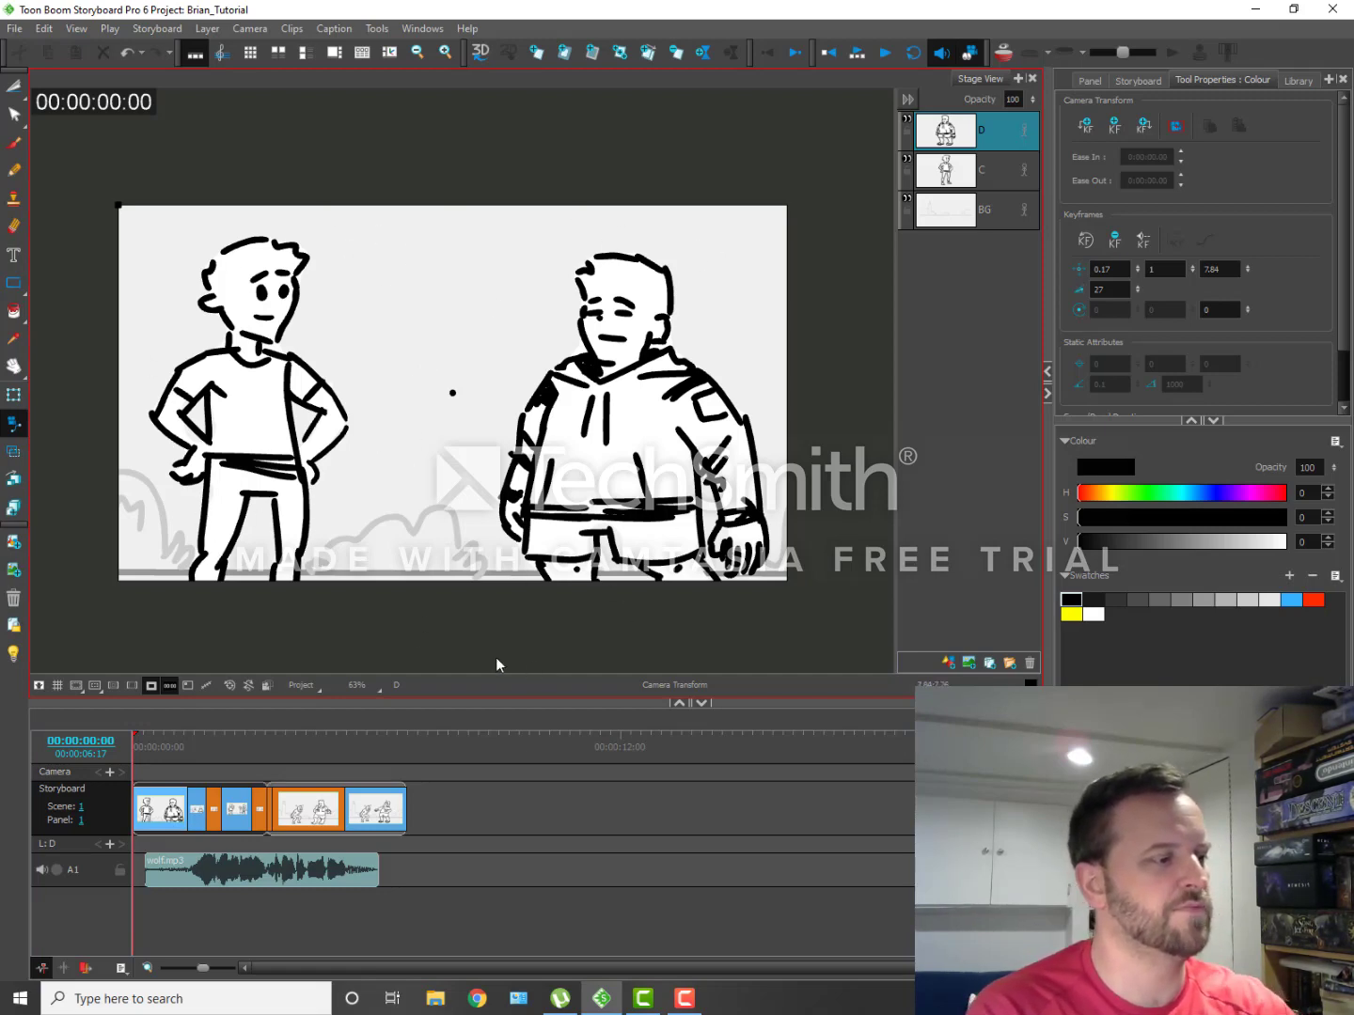
Step: Scrub through the panels of scene 1 to examine the two characters' poses and the framing up to the cut
mouse_move(135, 739)
left_mouse_down()
mouse_move(204, 785)
mouse_move(182, 738)
mouse_move(167, 743)
mouse_move(200, 755)
left_mouse_up()
left_click(222, 772)
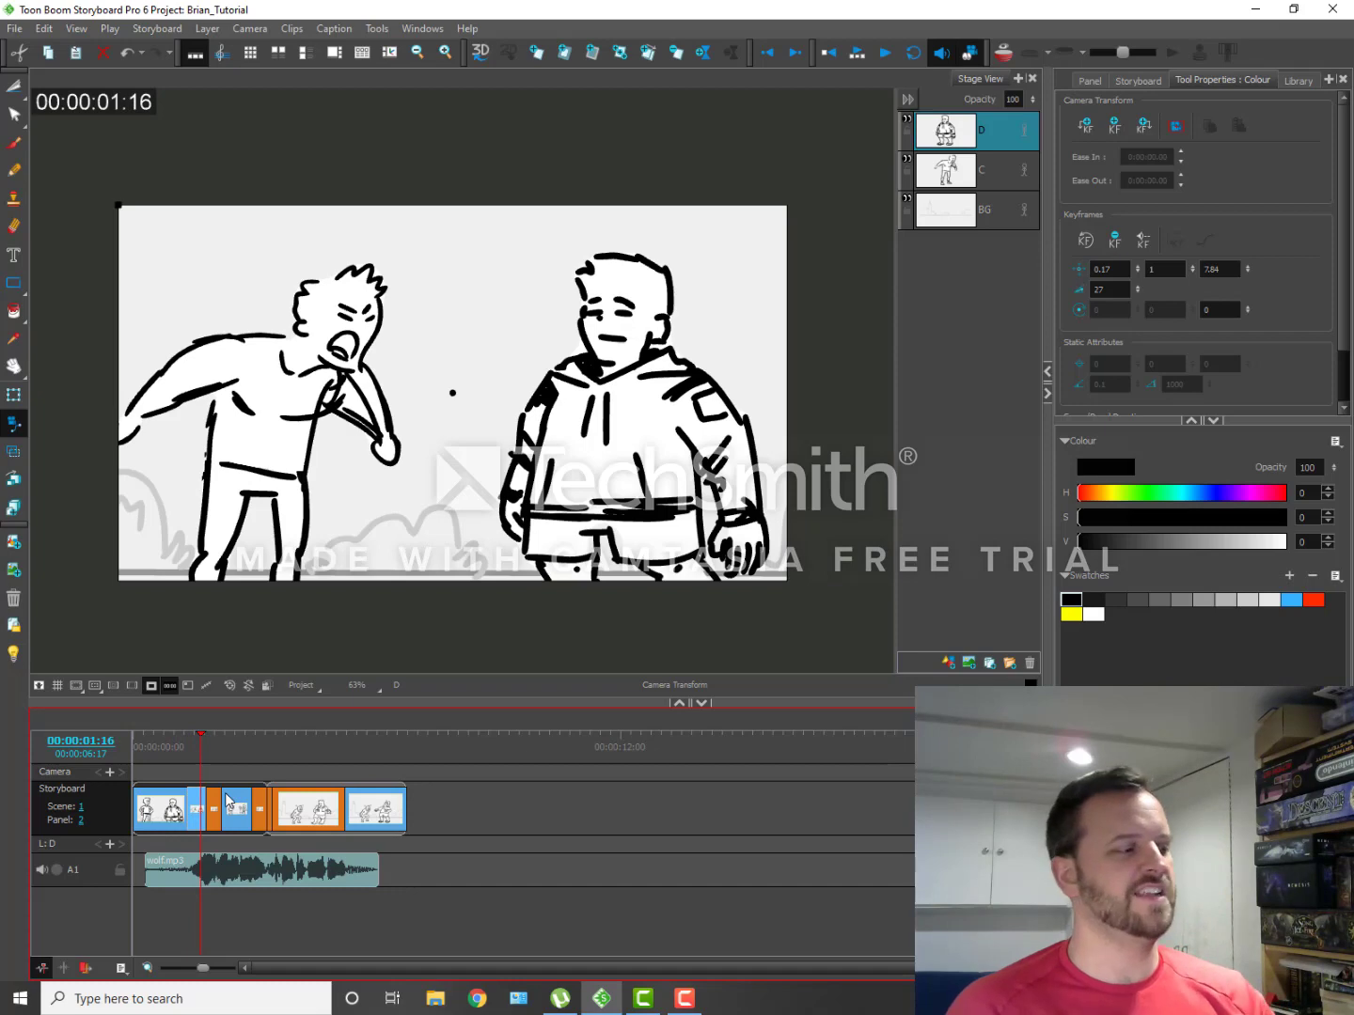
left_click_drag(199, 733, 238, 745)
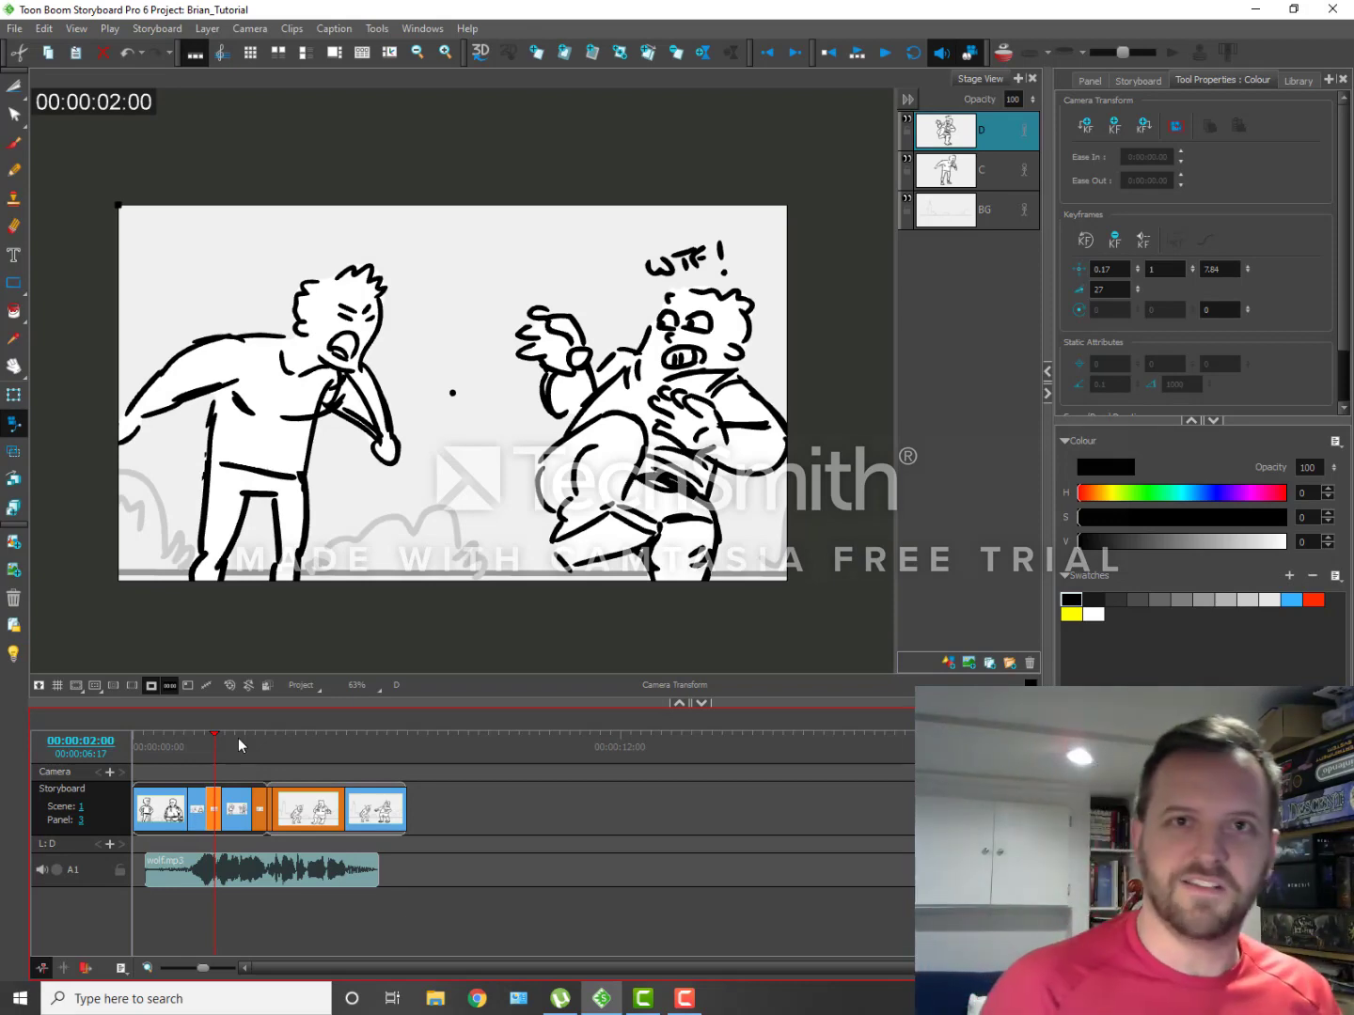
left_click_drag(214, 736, 225, 790)
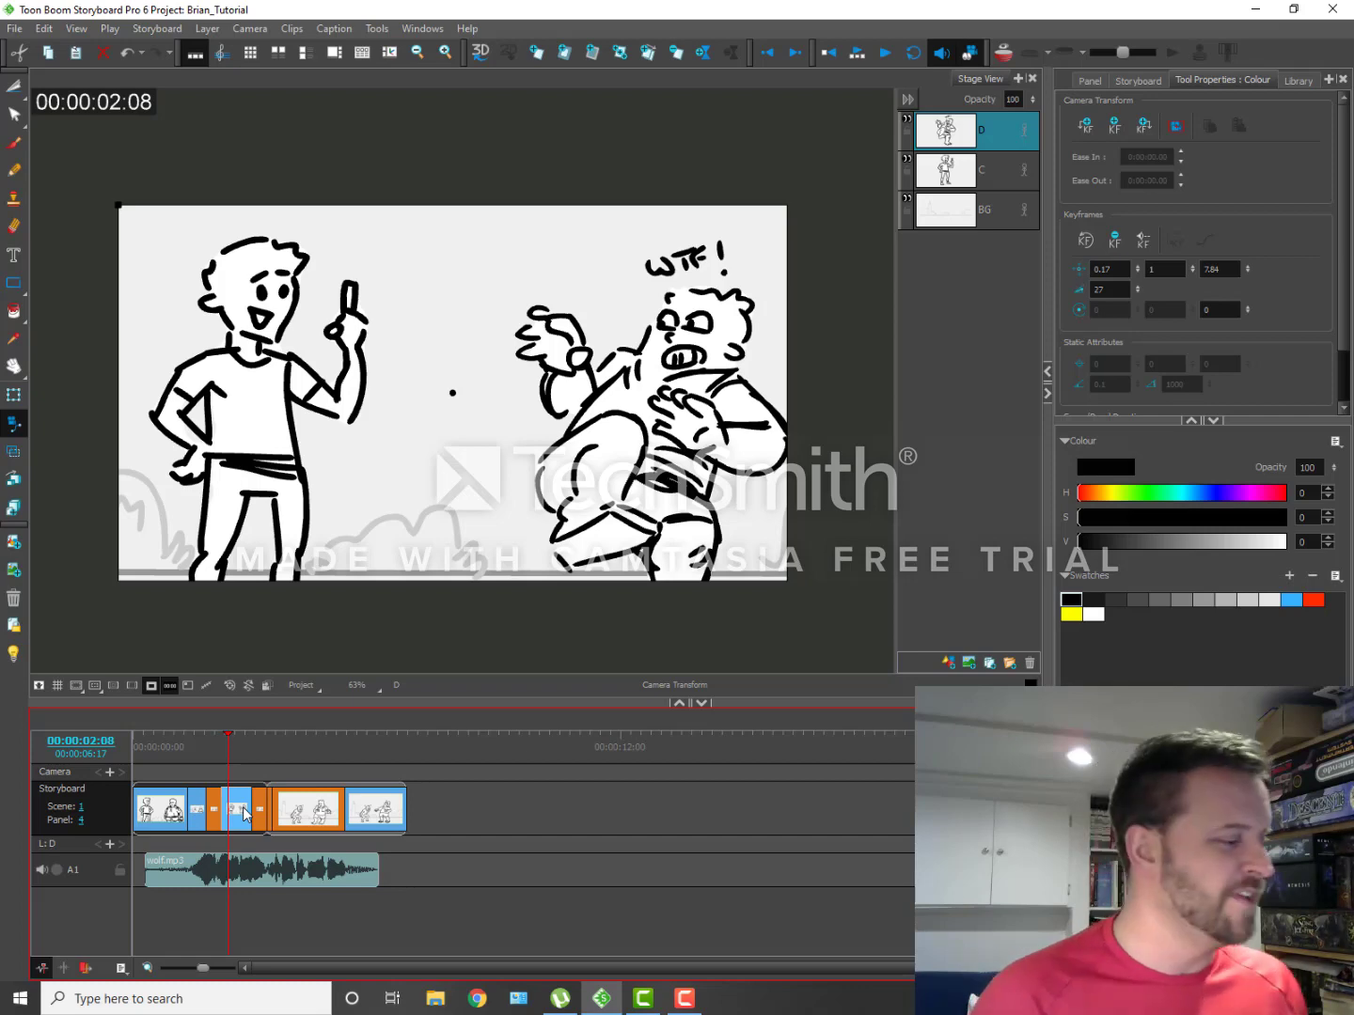
mouse_move(232, 738)
left_mouse_down()
mouse_move(202, 734)
mouse_move(269, 787)
left_mouse_up()
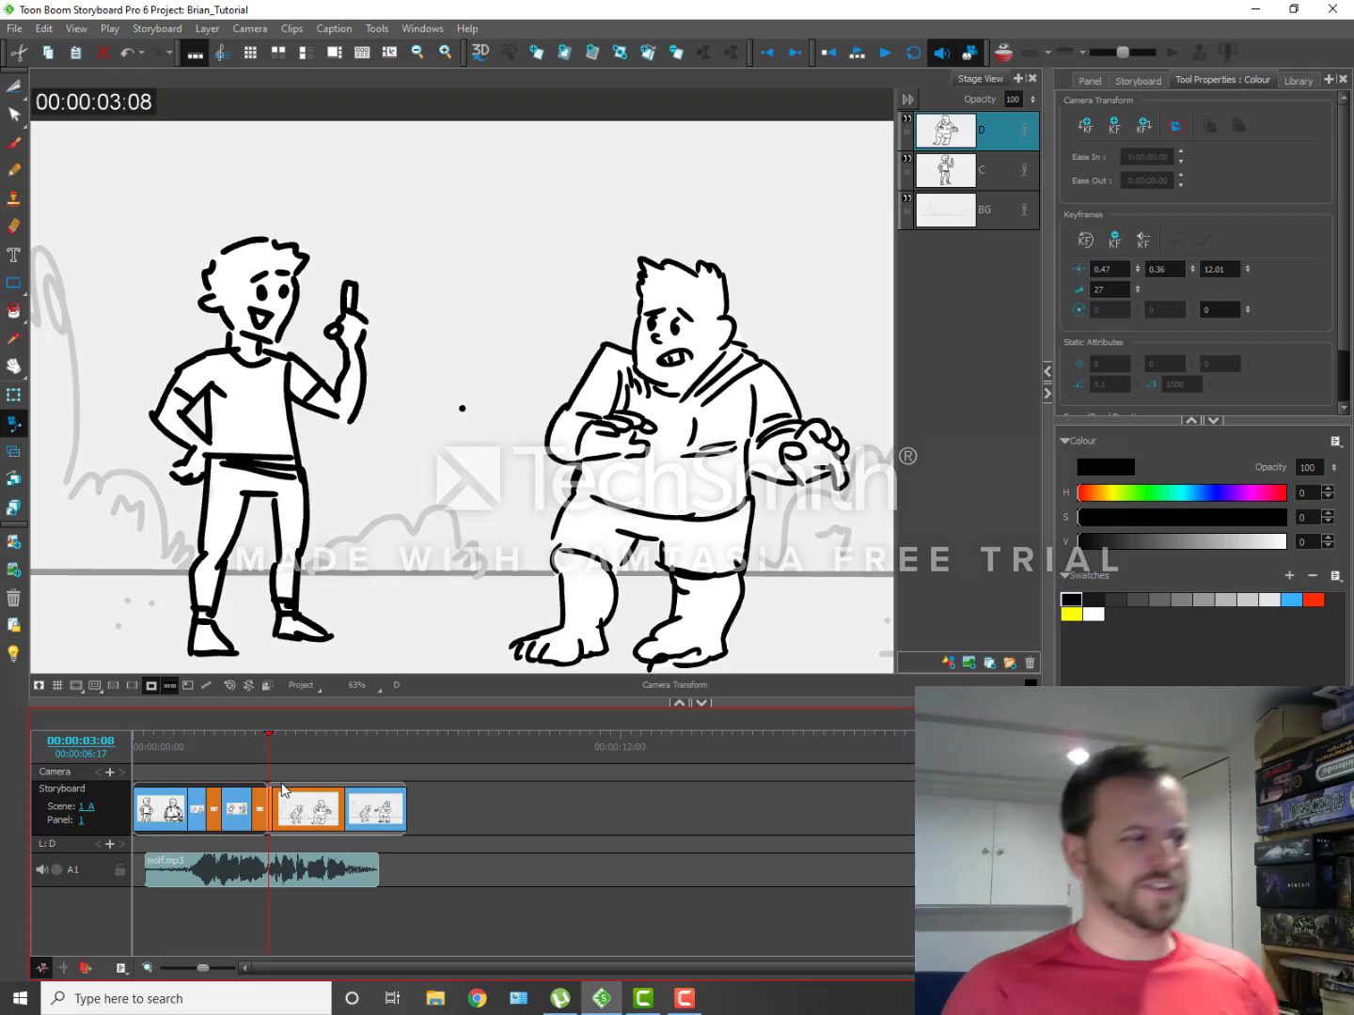
mouse_move(268, 739)
left_mouse_down()
mouse_move(200, 740)
mouse_move(253, 743)
left_mouse_up()
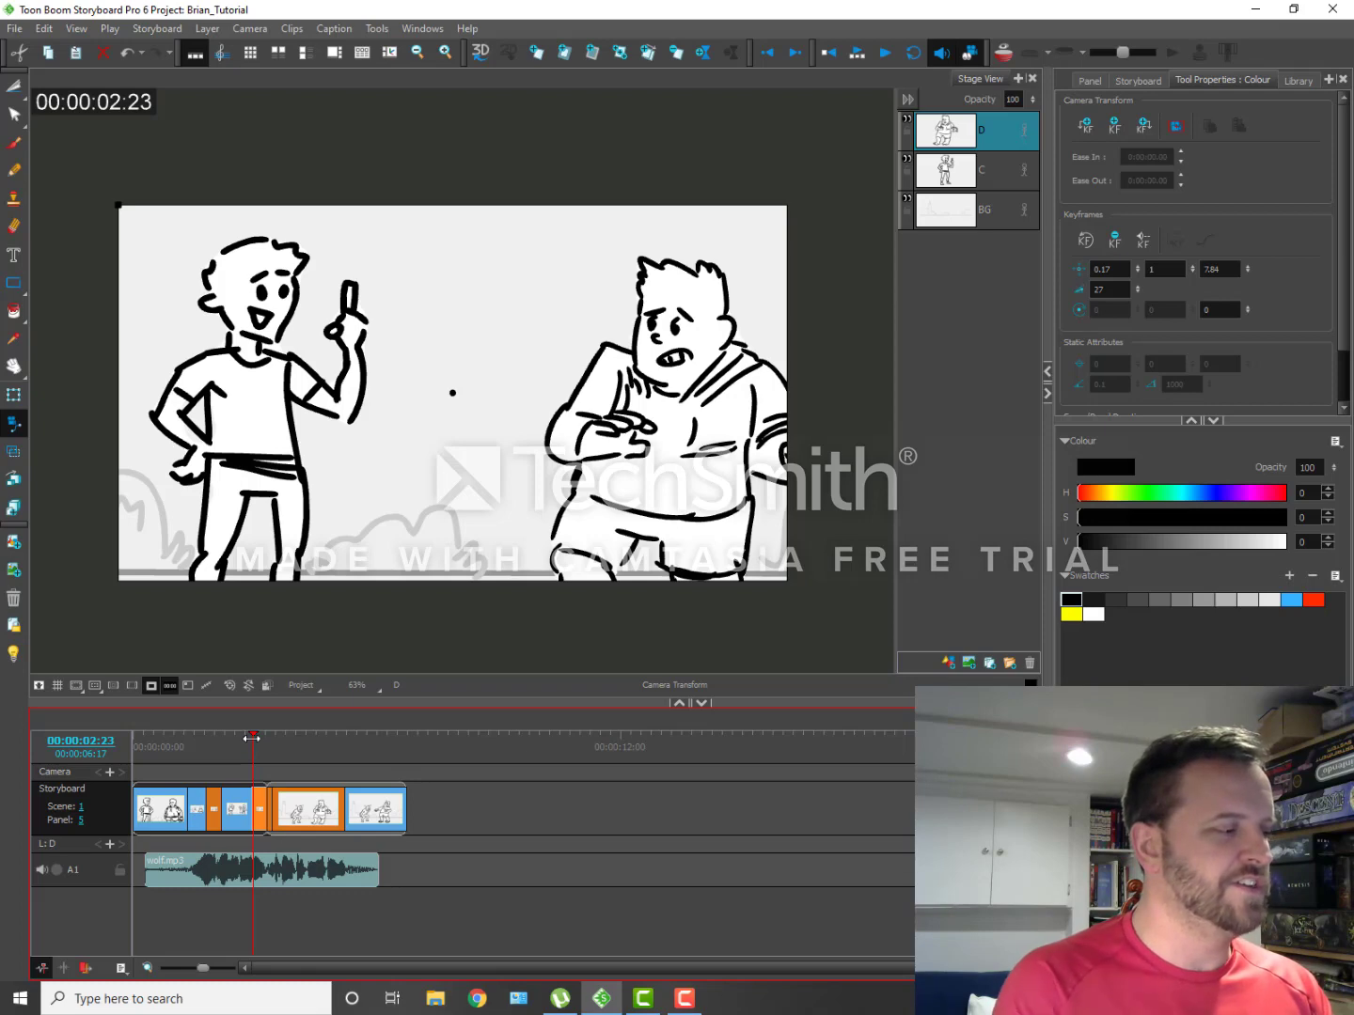
left_click_drag(252, 741, 261, 747)
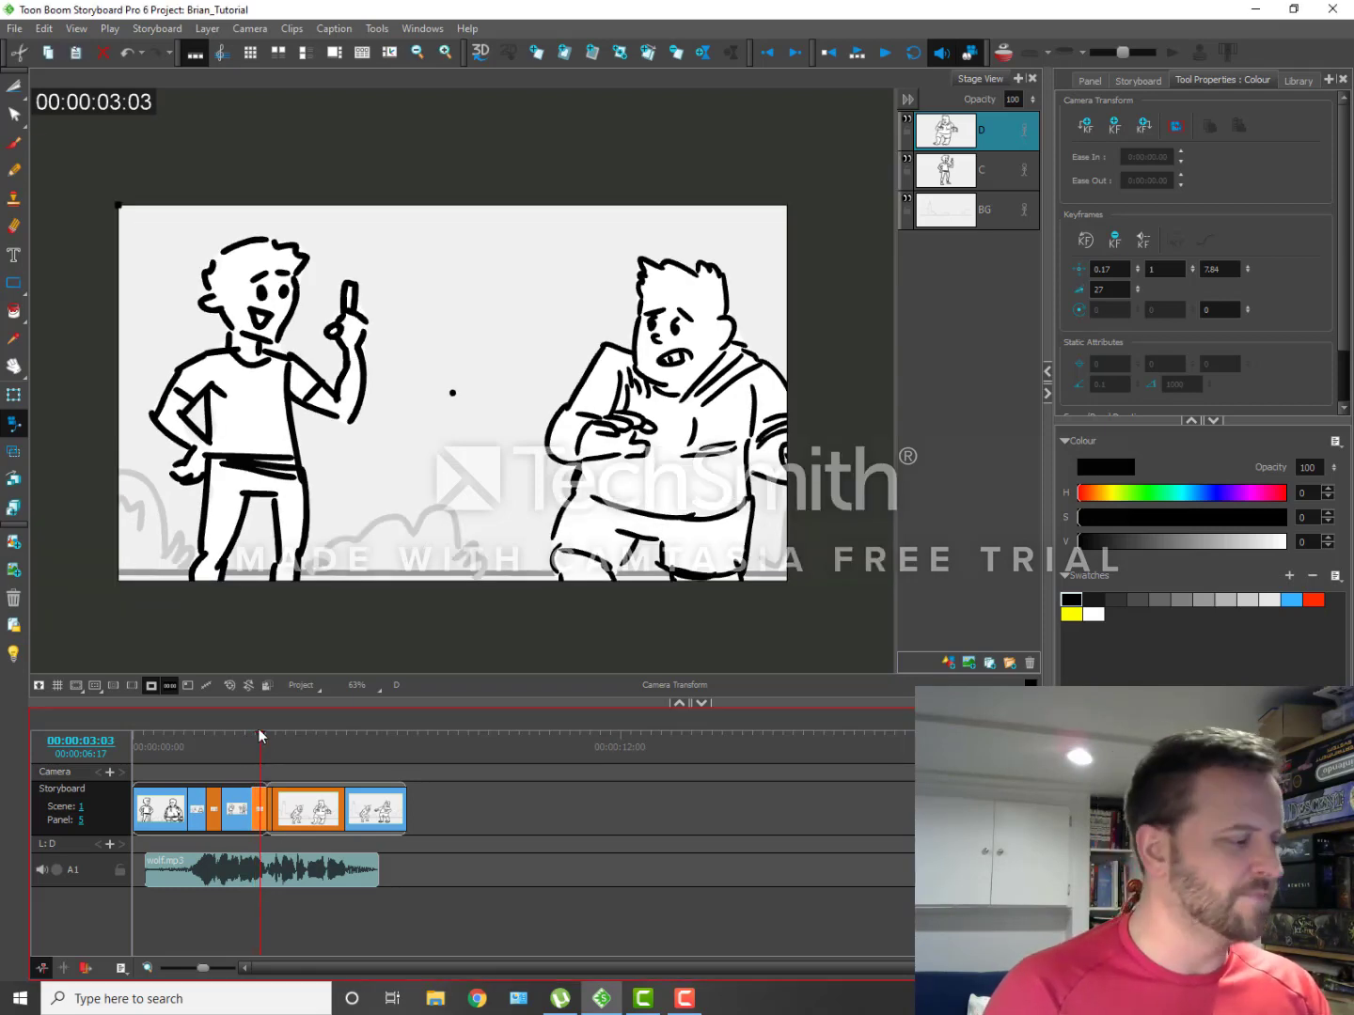
Step: Scrub through the panels of scene 1_A to examine the wider shot and its character poses
left_click_drag(261, 732, 354, 805)
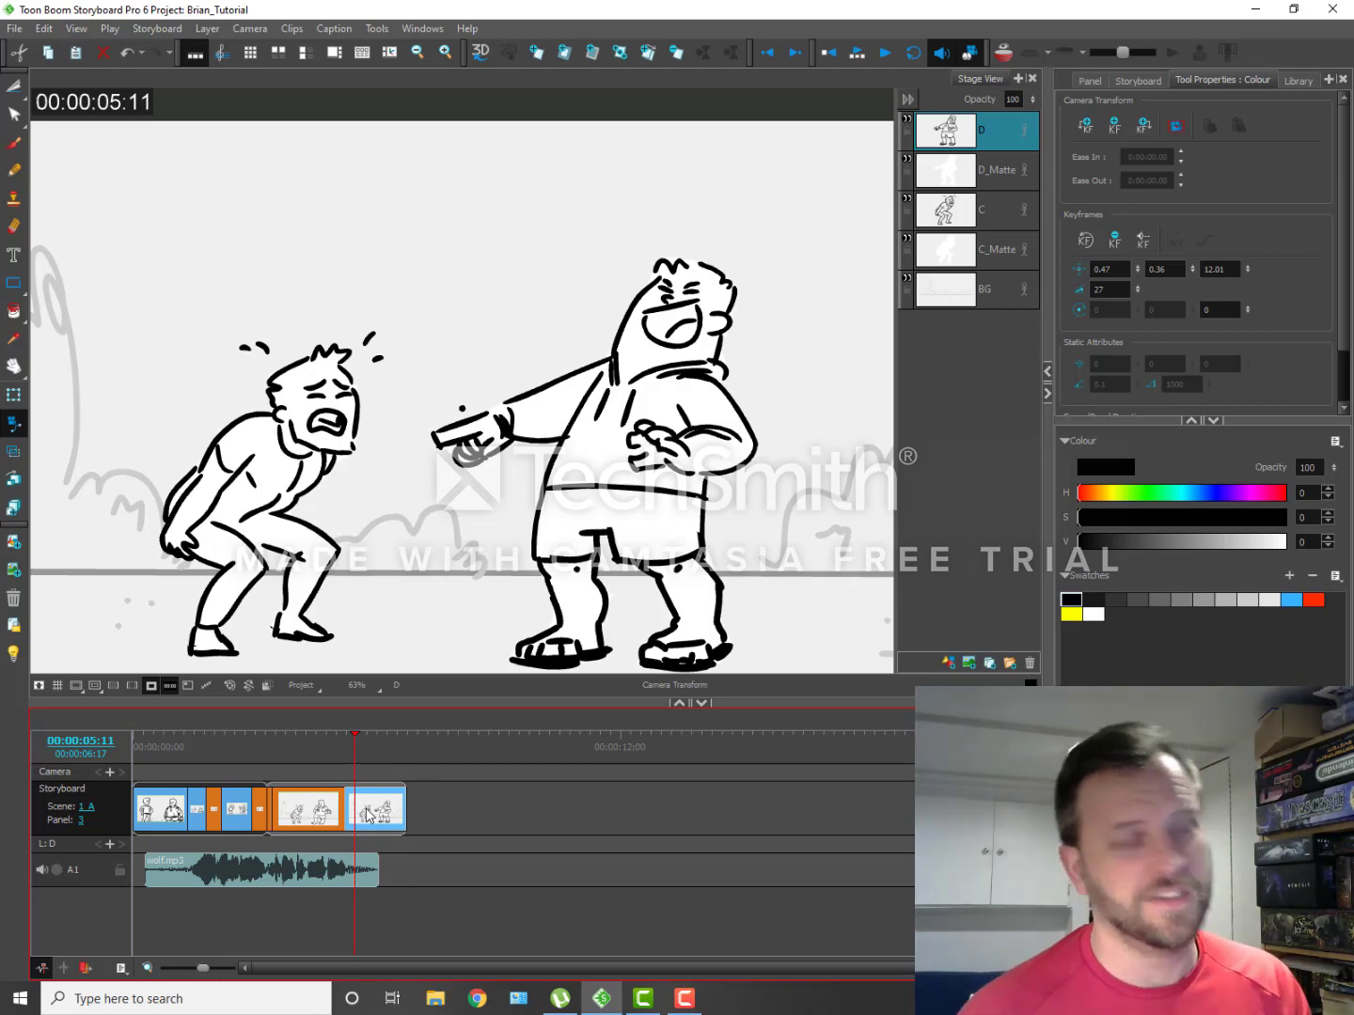
left_click_drag(350, 738, 293, 764)
left_click_drag(309, 774, 386, 793)
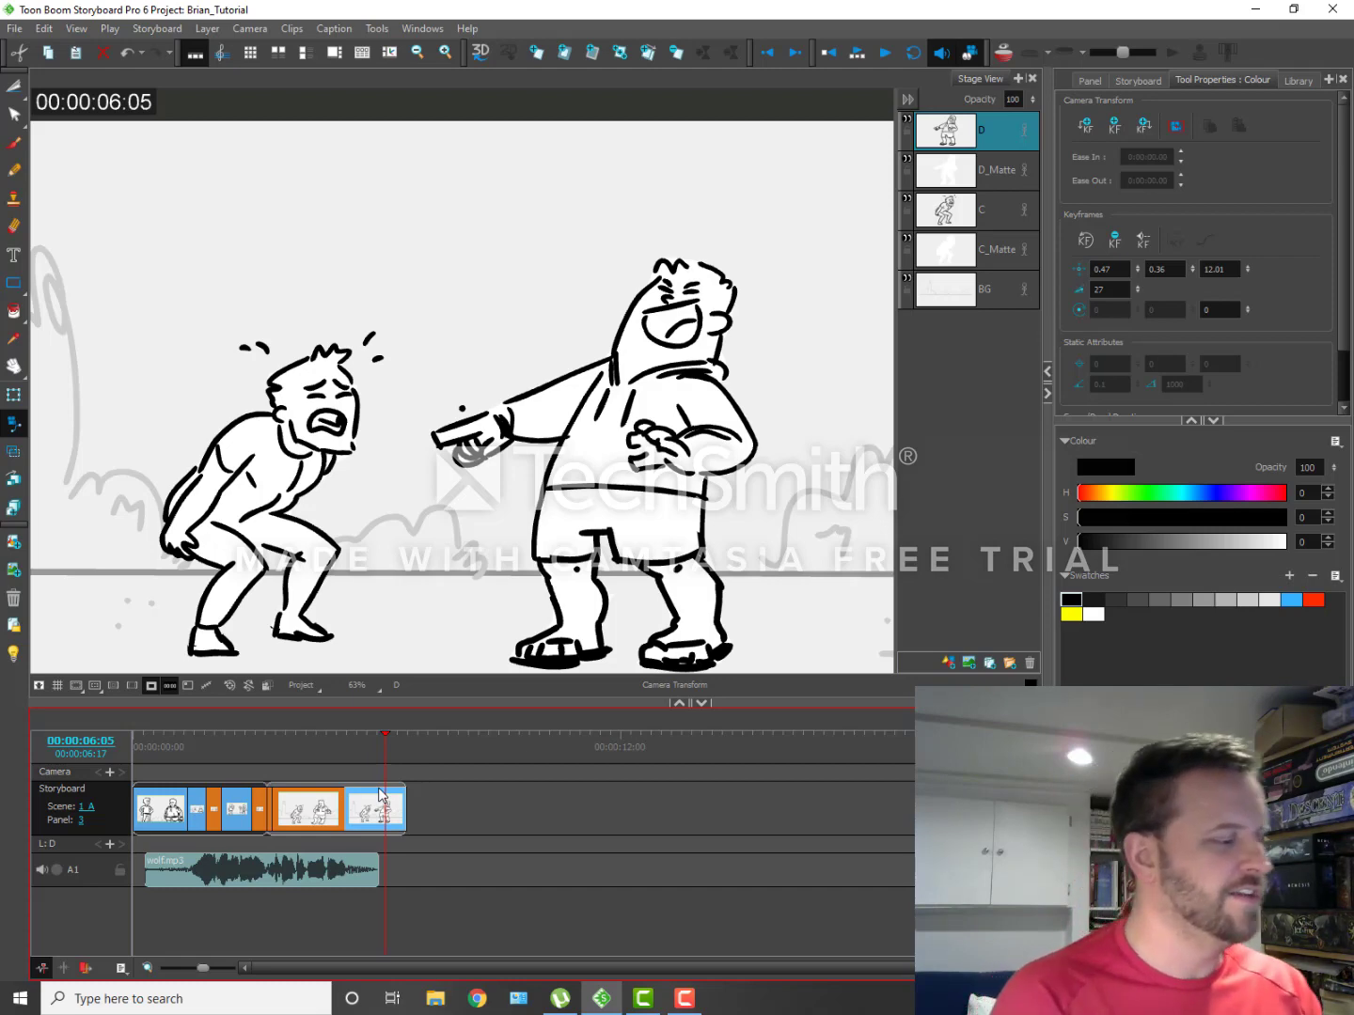
left_click_drag(381, 794, 283, 807)
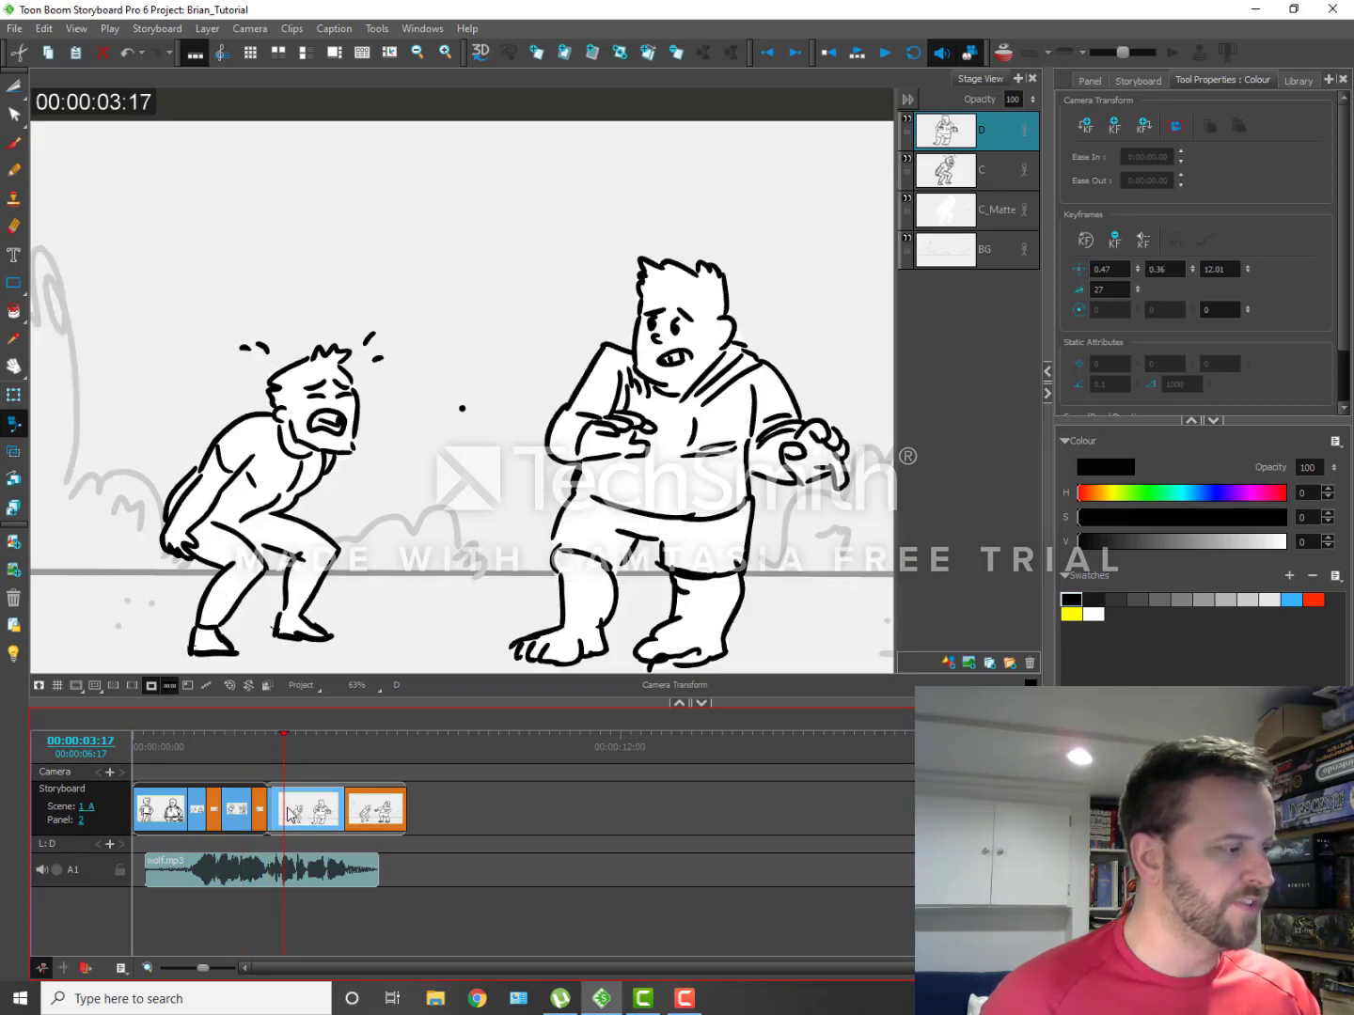
left_click(376, 810)
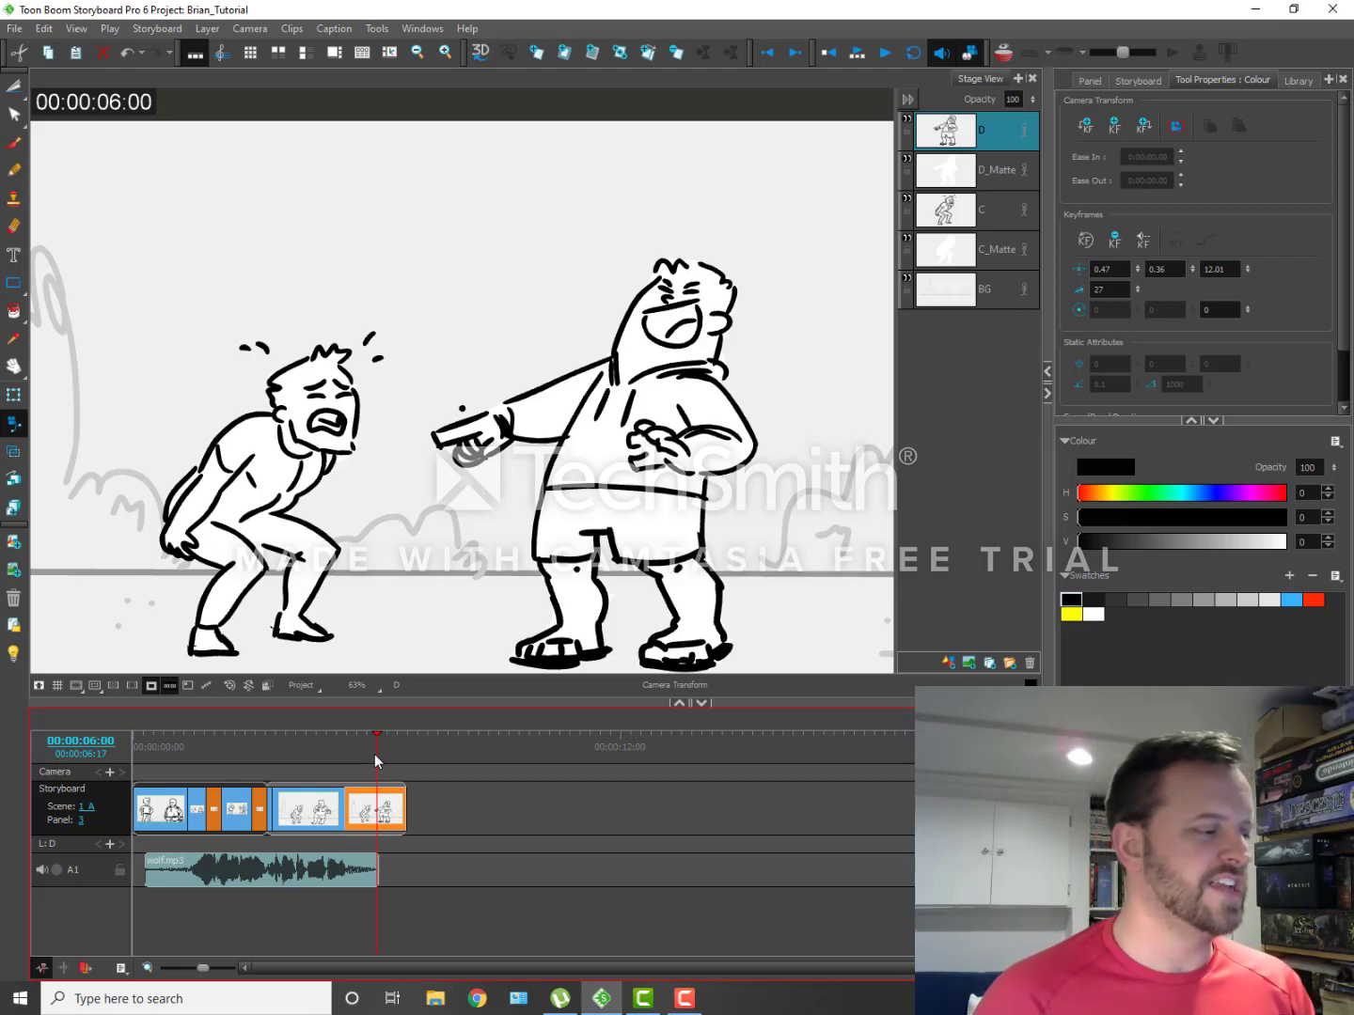
Step: Zoom out the timeline and examine the cut between the last panels of scene 1 and the opening panels of scene 1_A
left_click(254, 755)
scroll(256, 758, "down", 3)
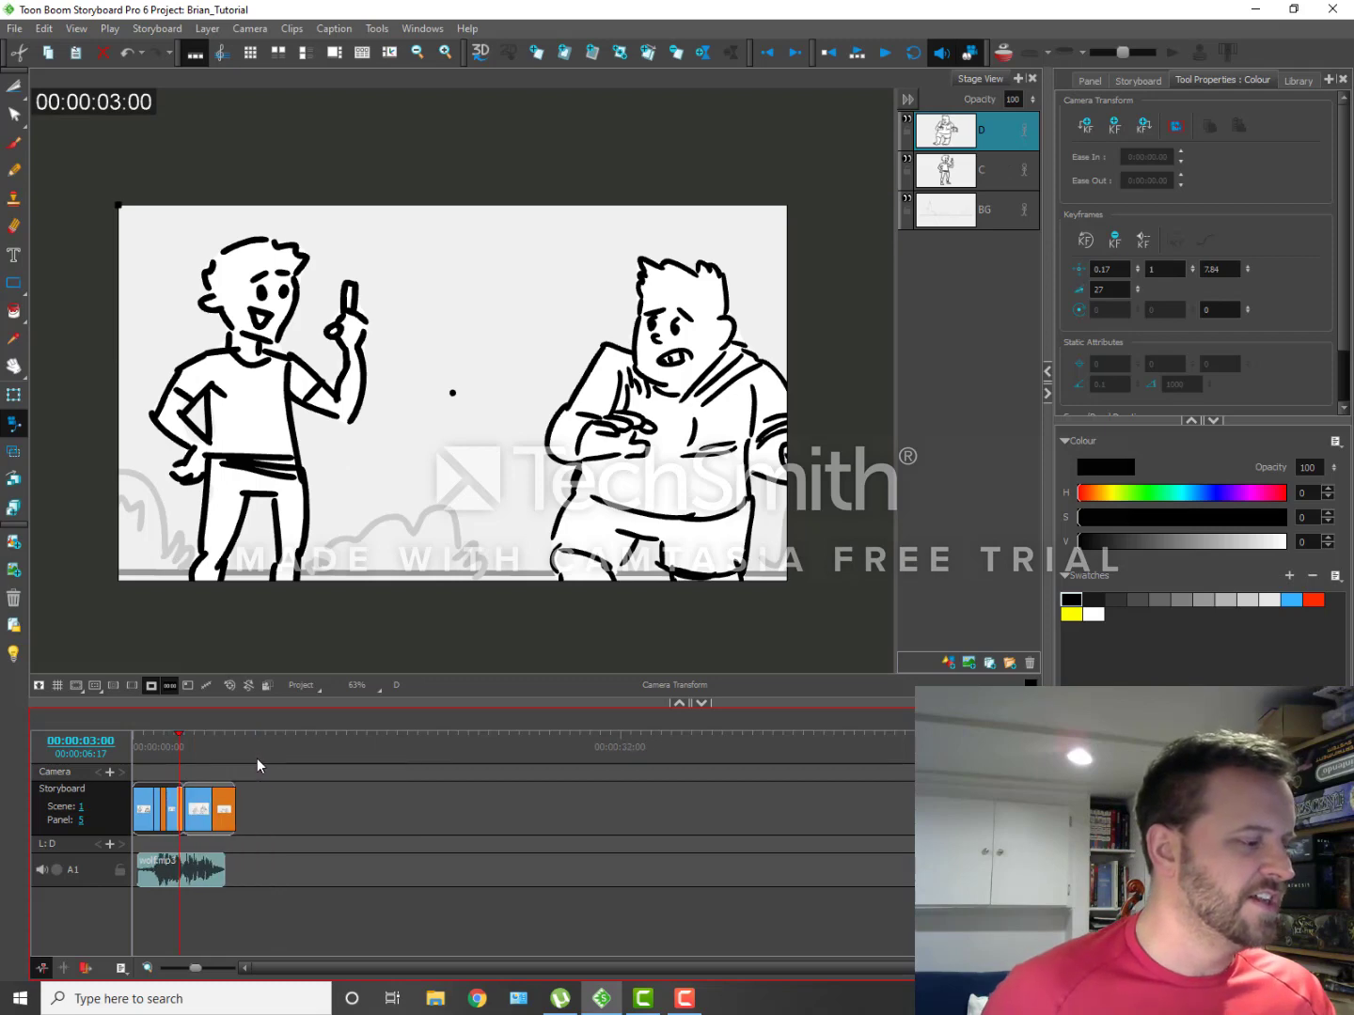
mouse_move(174, 735)
left_mouse_down()
mouse_move(187, 737)
mouse_move(176, 740)
left_mouse_up()
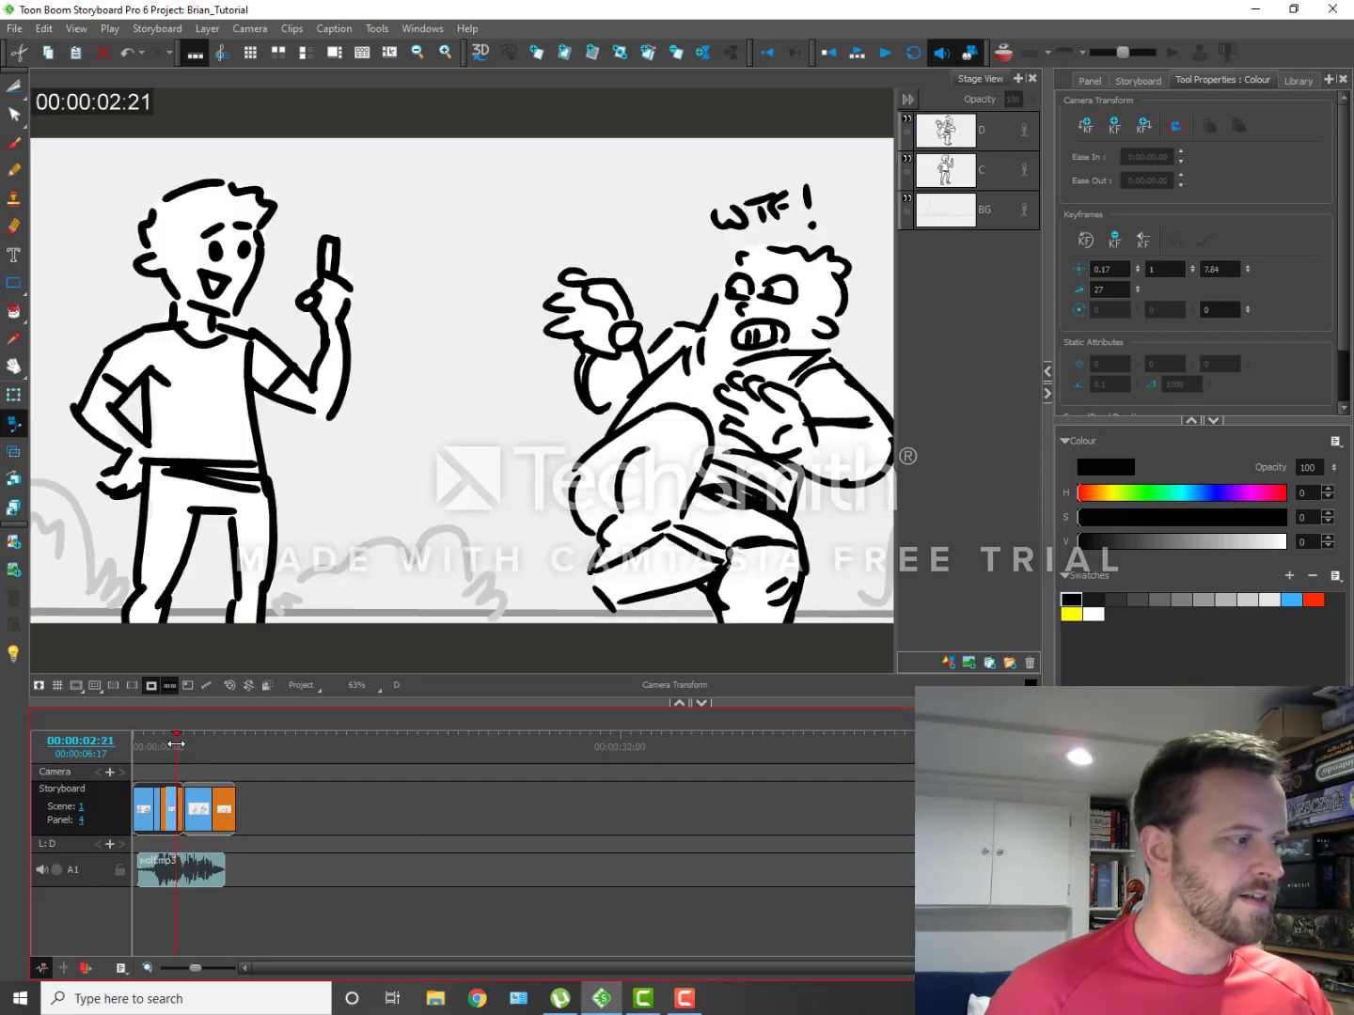
left_click(191, 811)
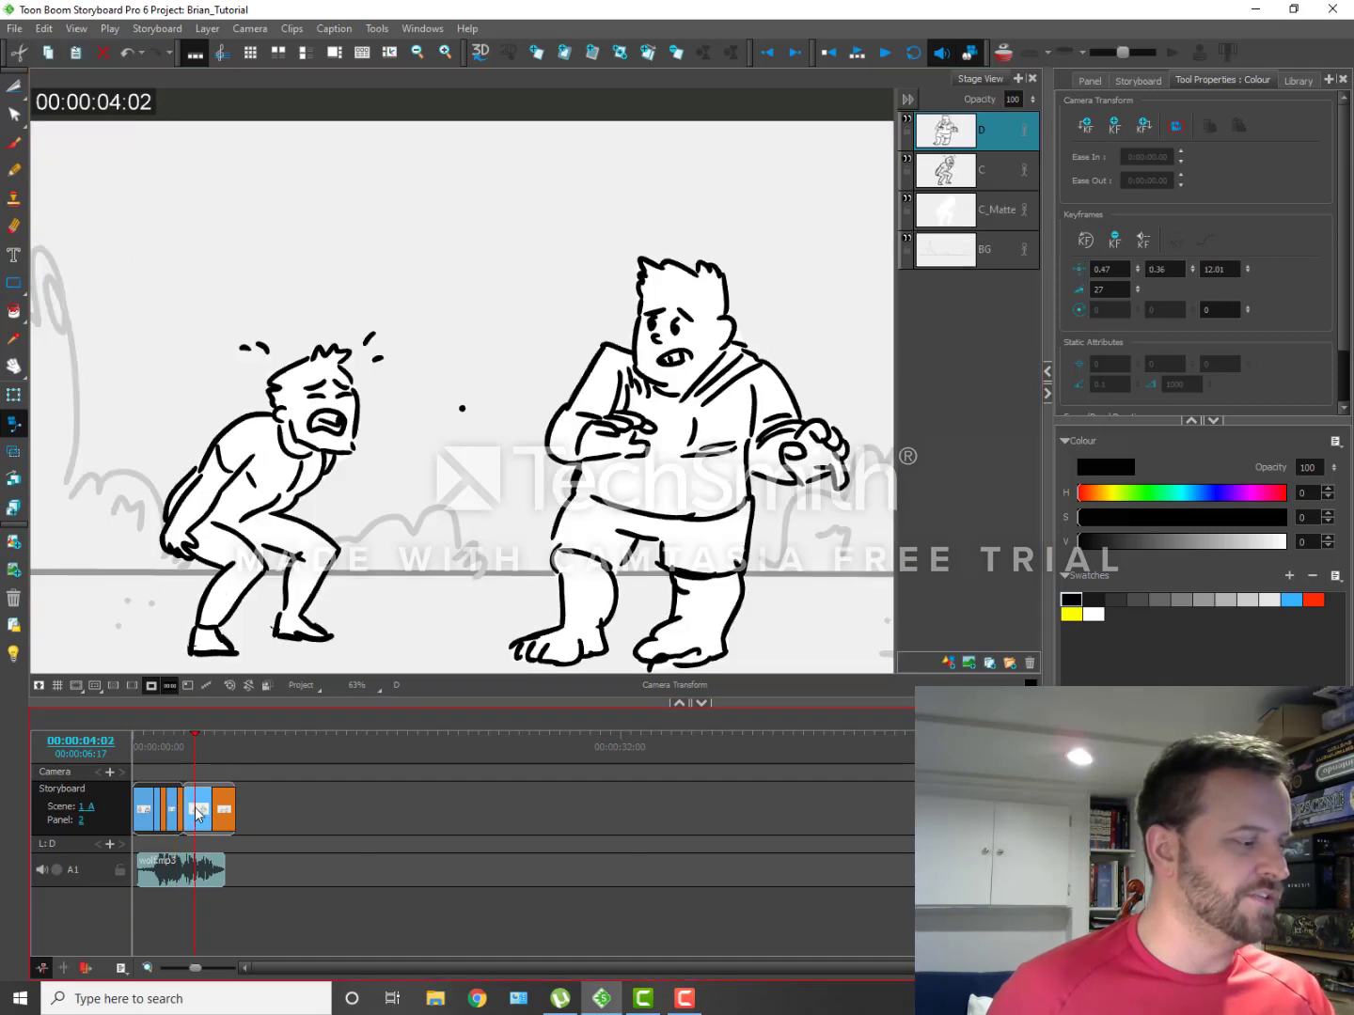
left_click(182, 767)
left_click(179, 768)
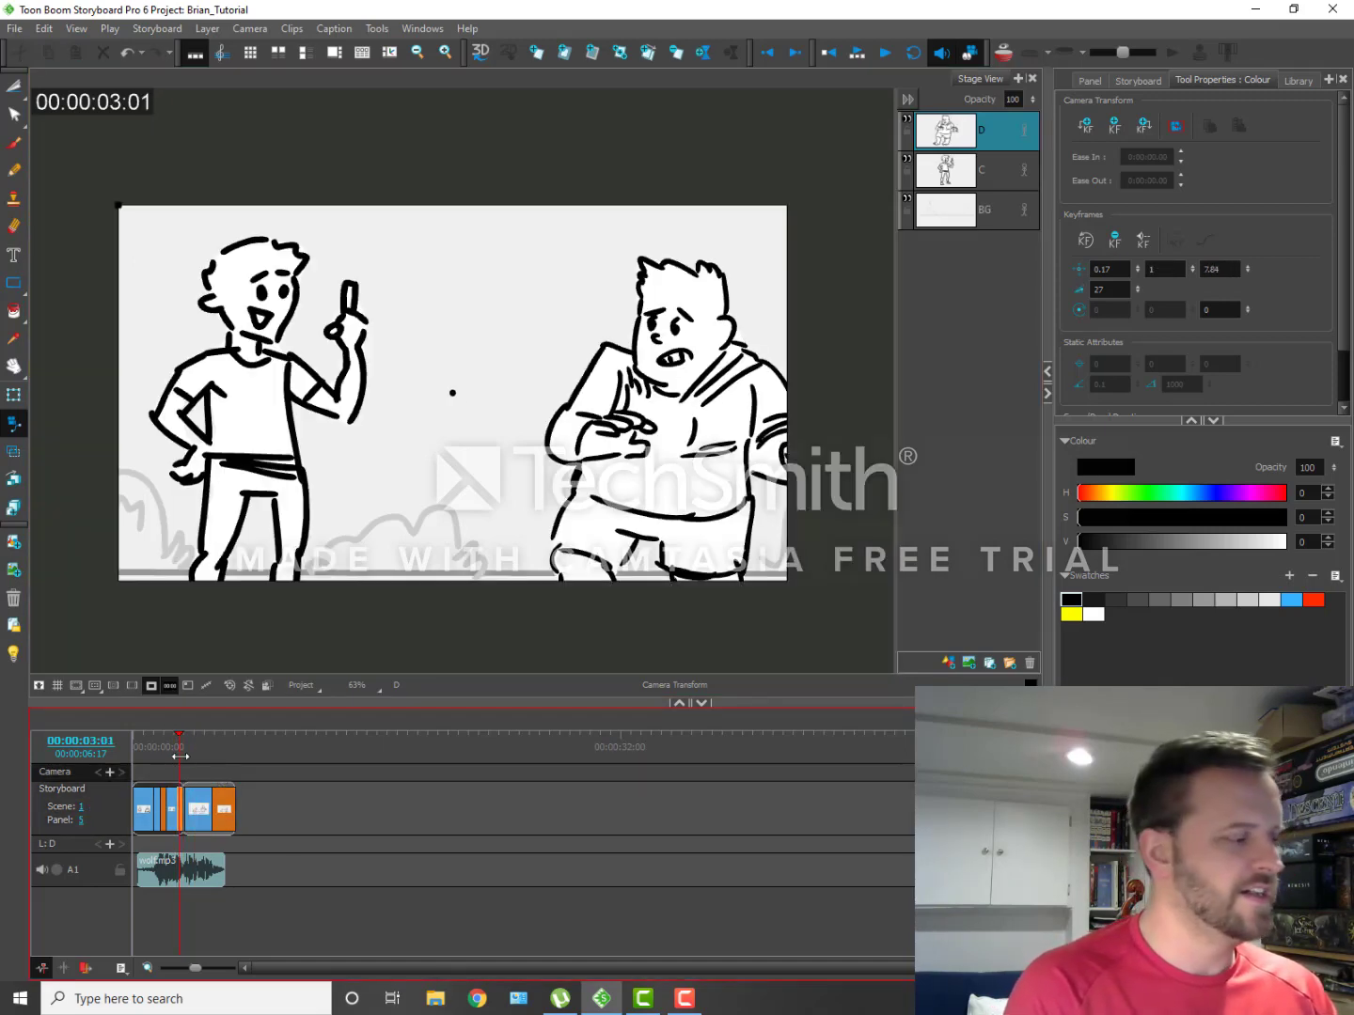
mouse_move(178, 733)
left_mouse_down()
mouse_move(159, 734)
mouse_move(180, 735)
left_mouse_up()
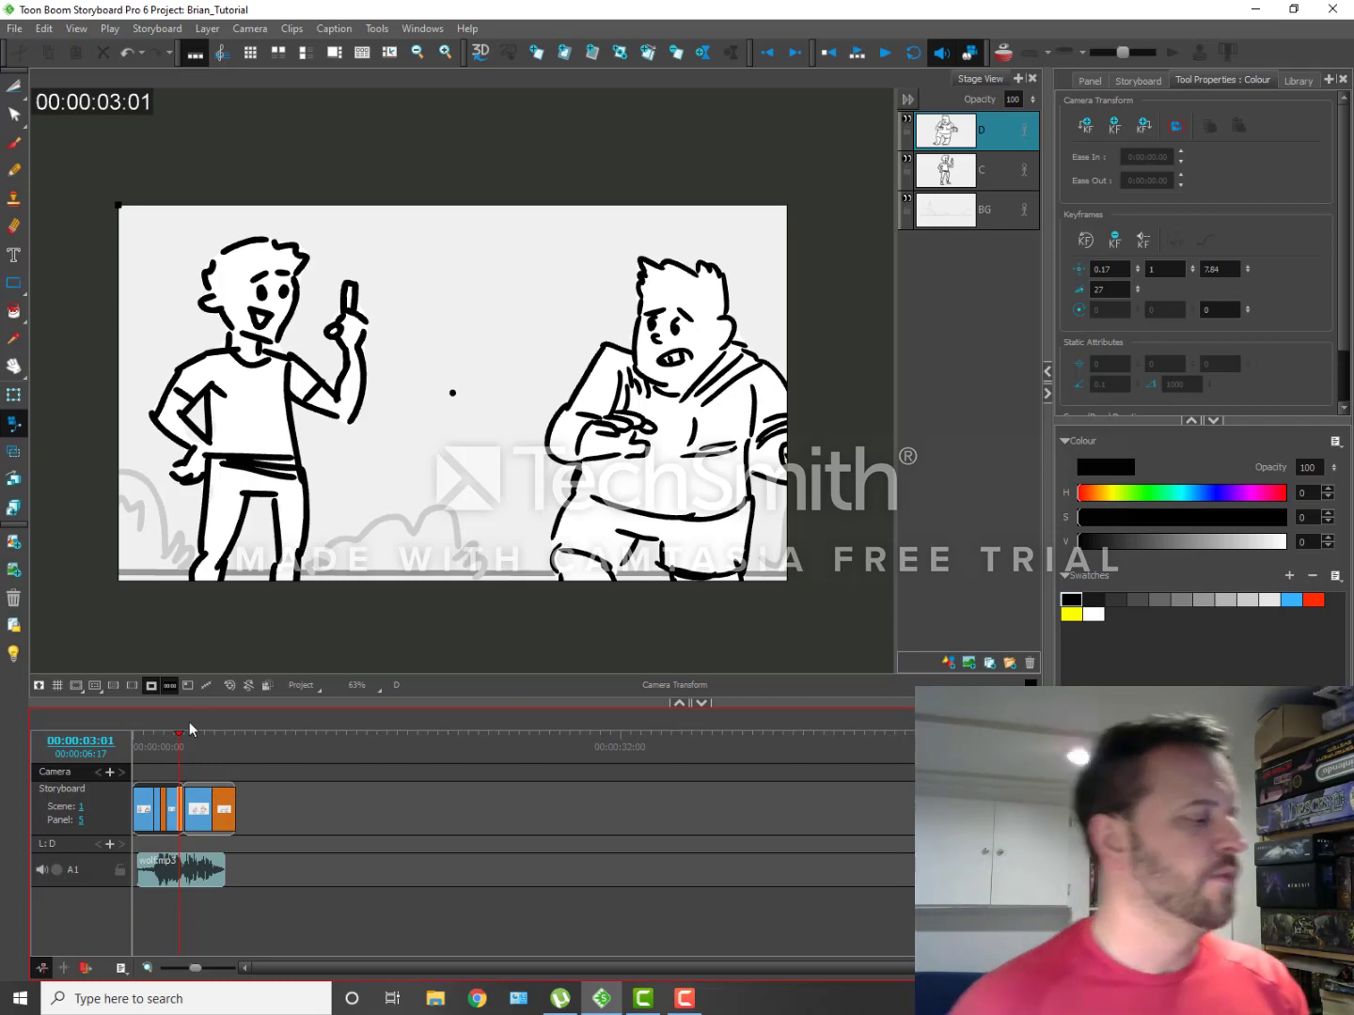
left_click_drag(186, 732, 182, 741)
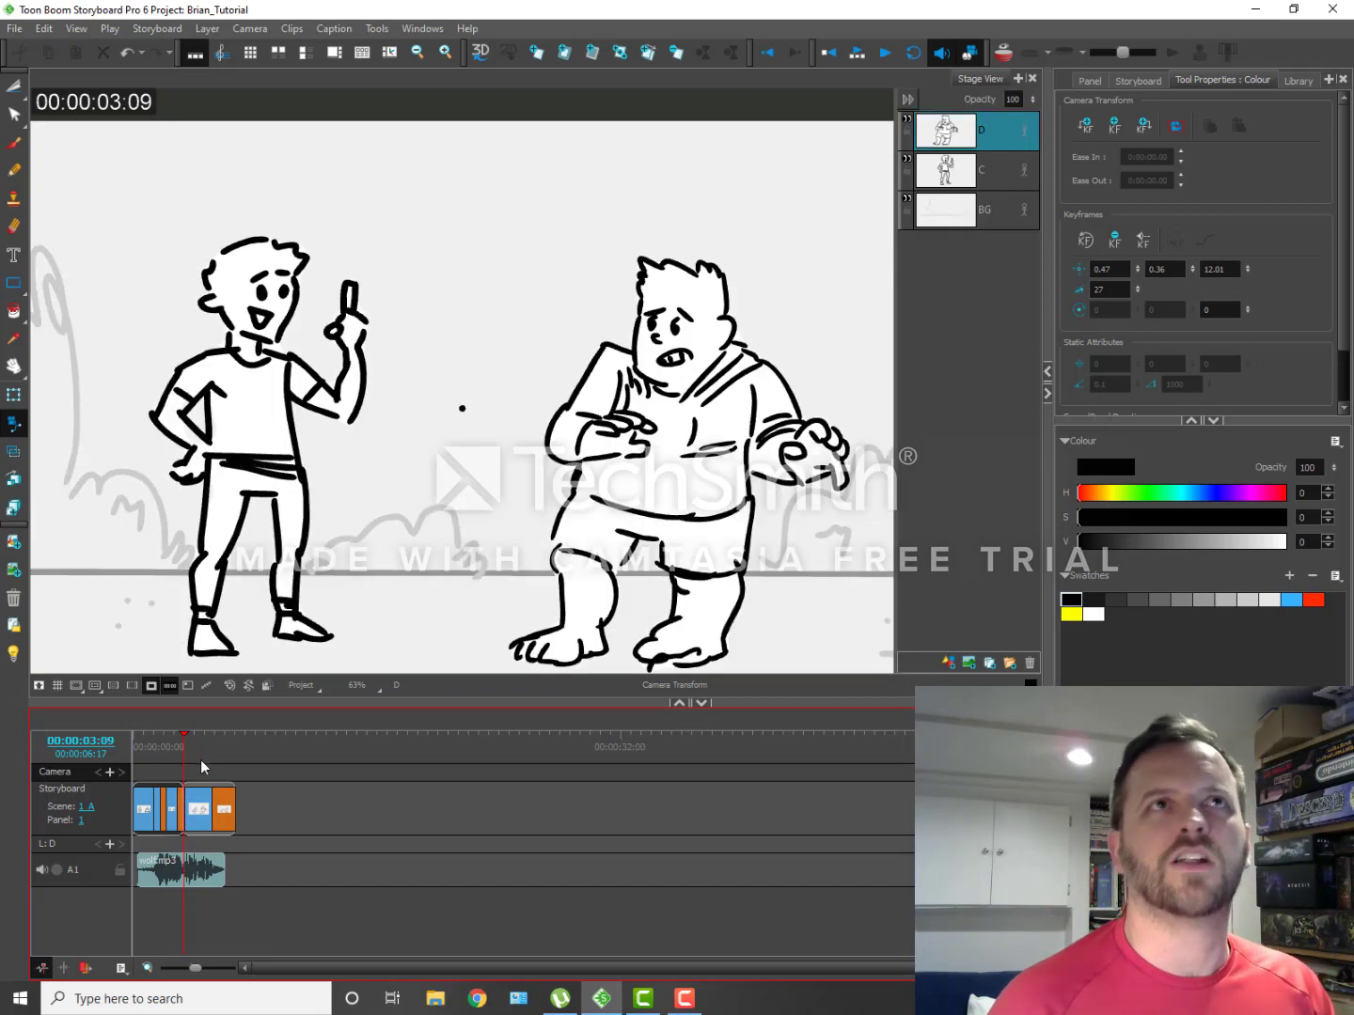
left_click(204, 808)
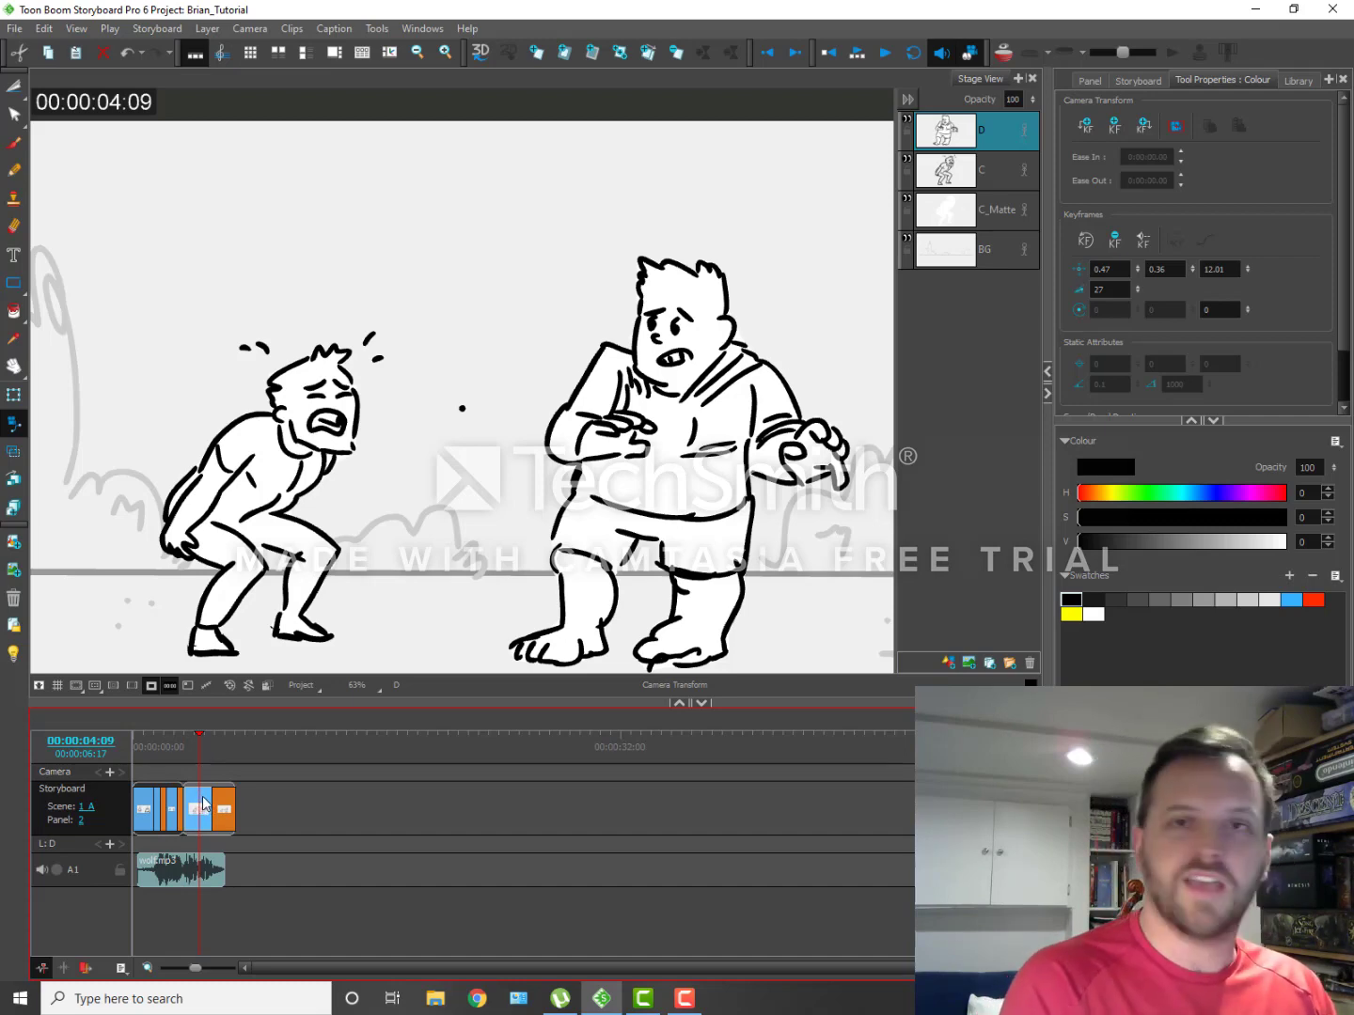
left_click(205, 806)
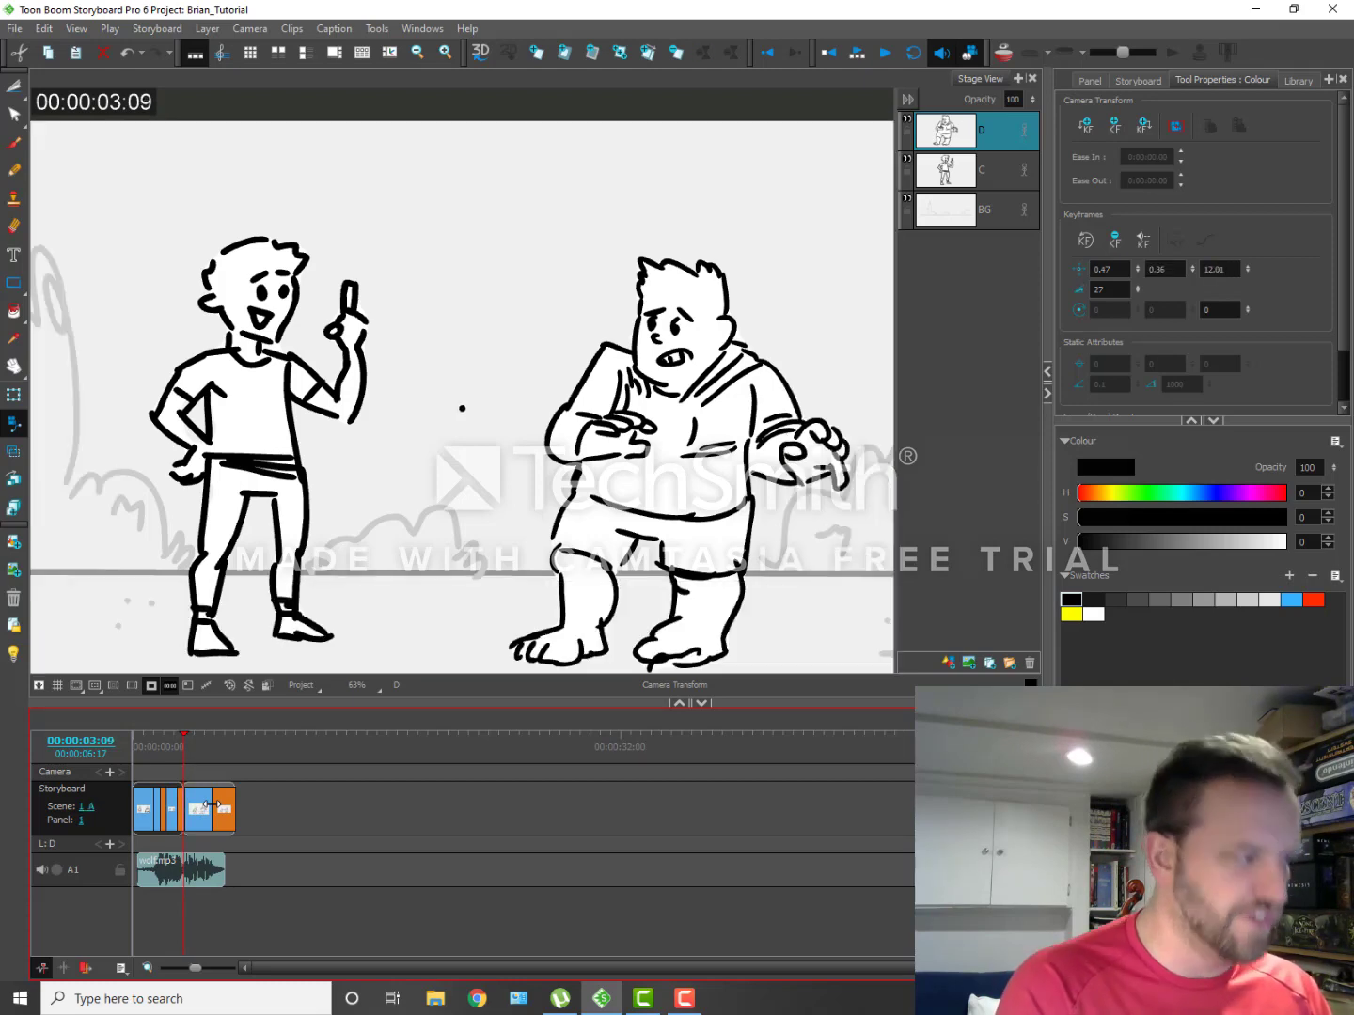
key("Right")
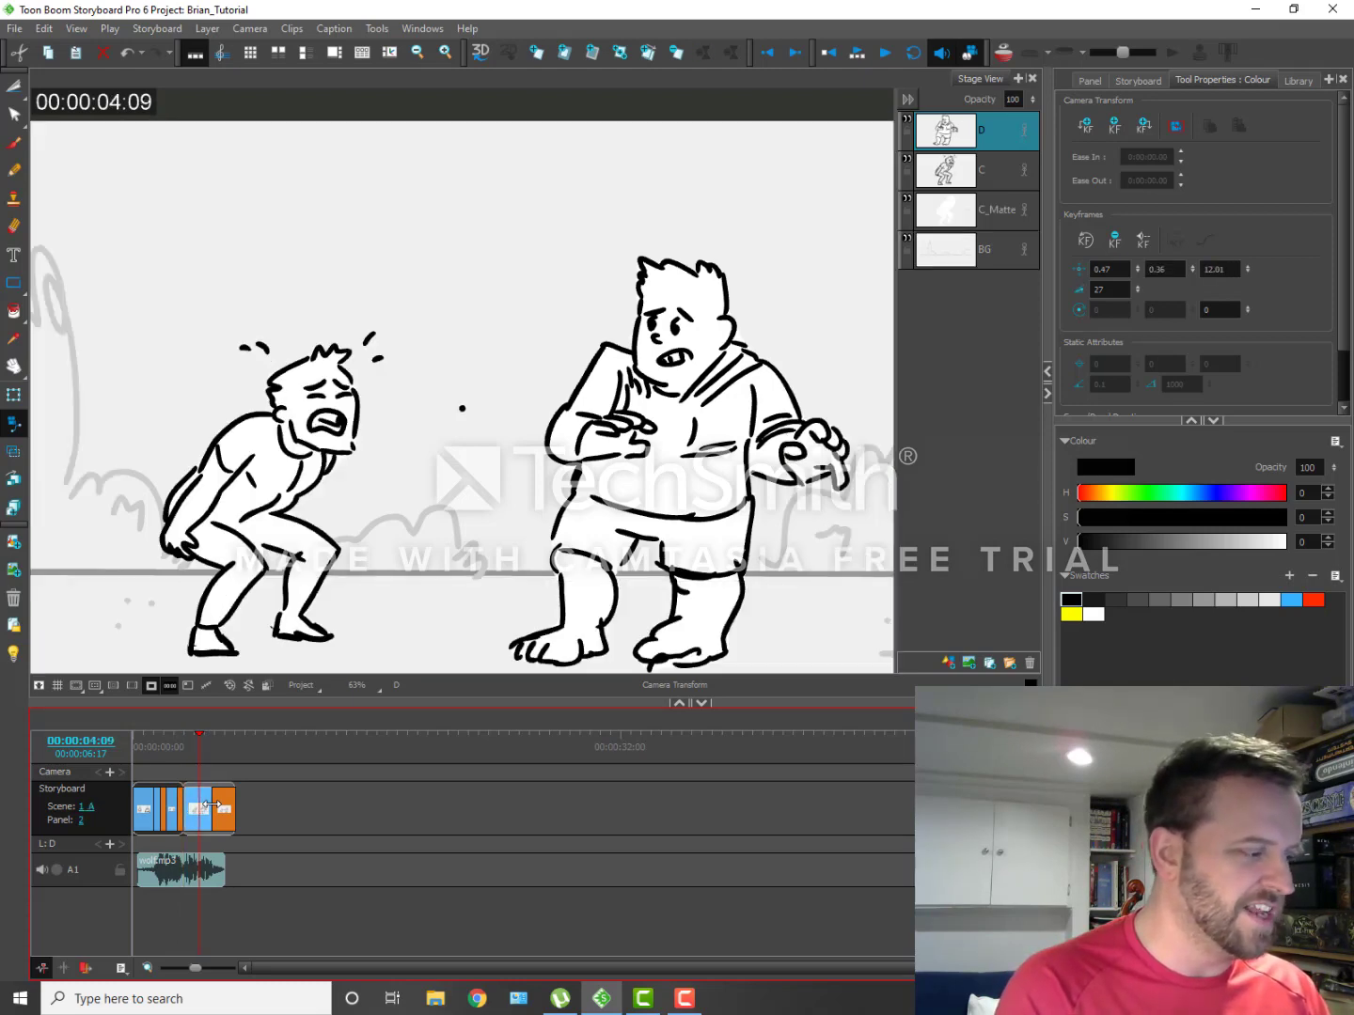
key("Left")
key("Left")
key("Left")
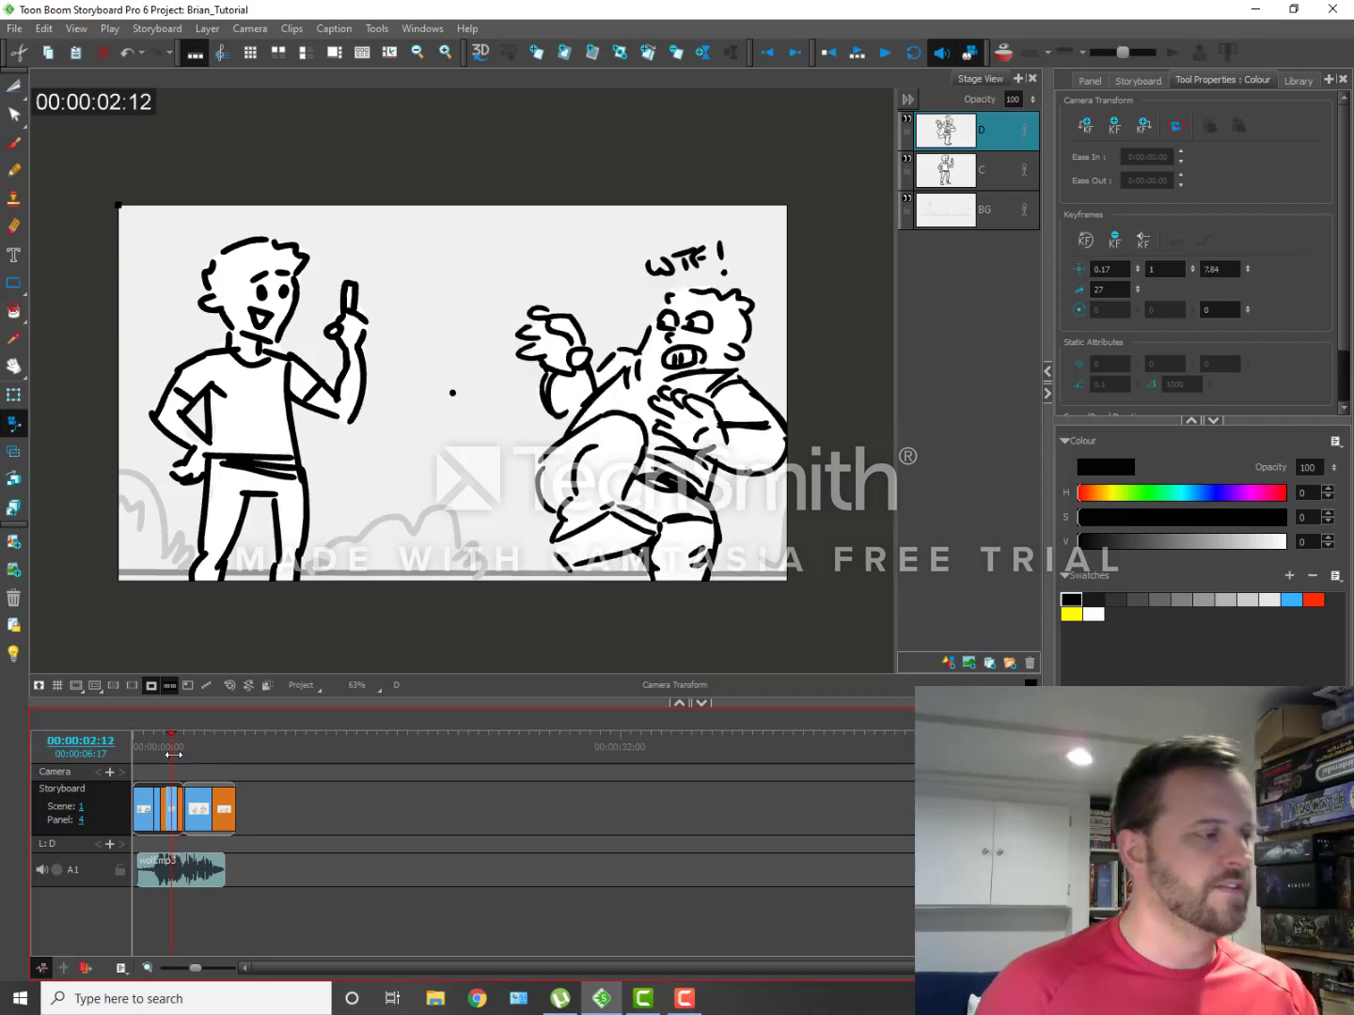
Step: Show the storyboard in a separate Camera View window and step through the panels around the scene cut
left_click(422, 29)
left_click(427, 103)
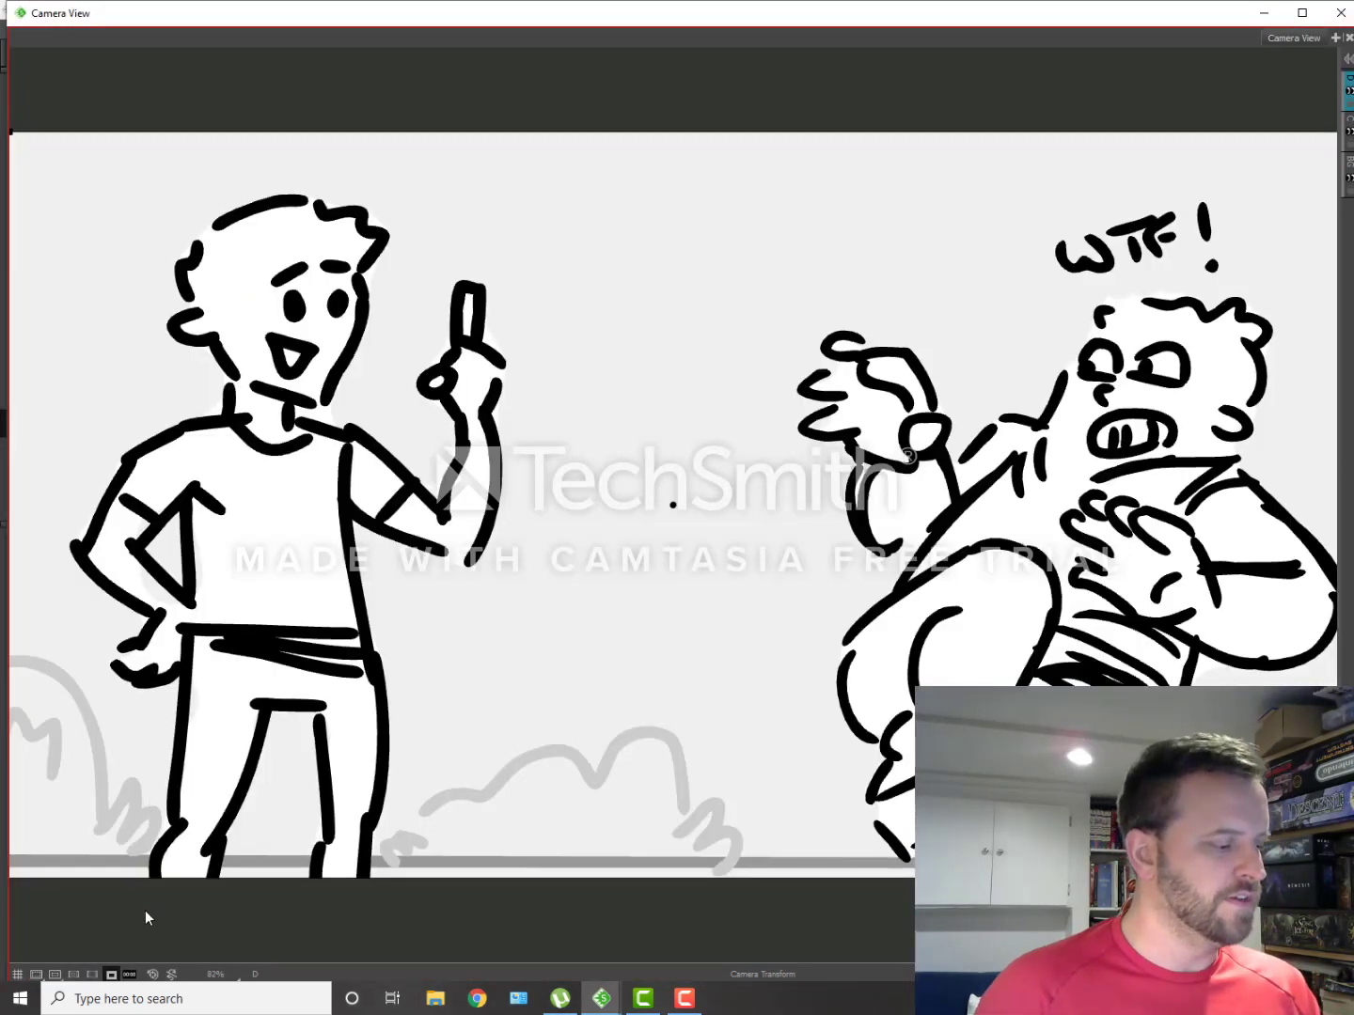
key("Right")
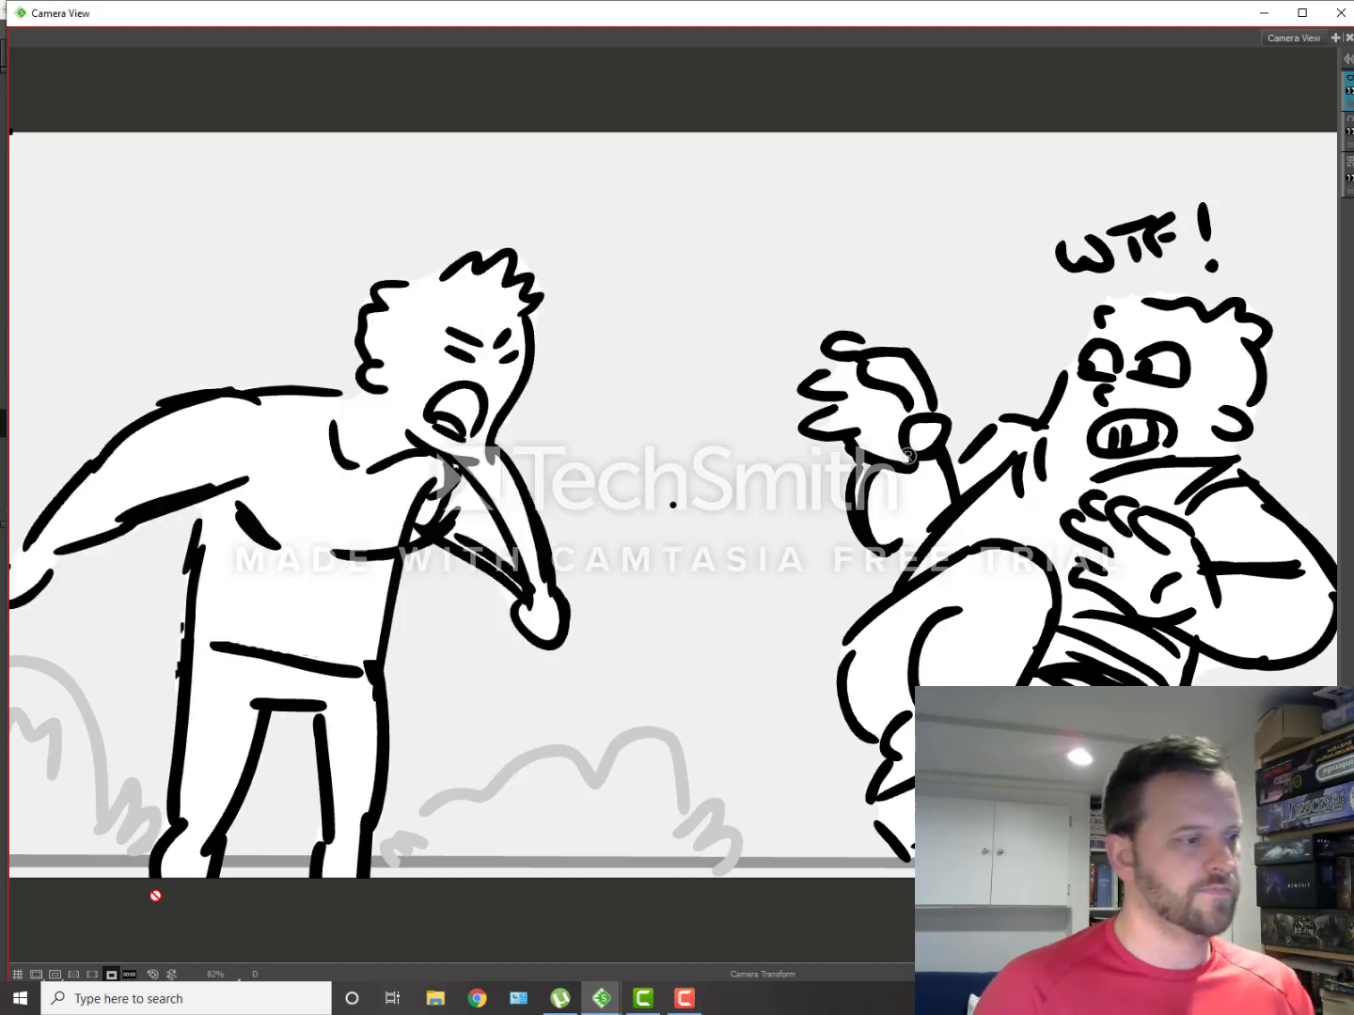
key("Left")
key("Left")
key("Left")
key("Right")
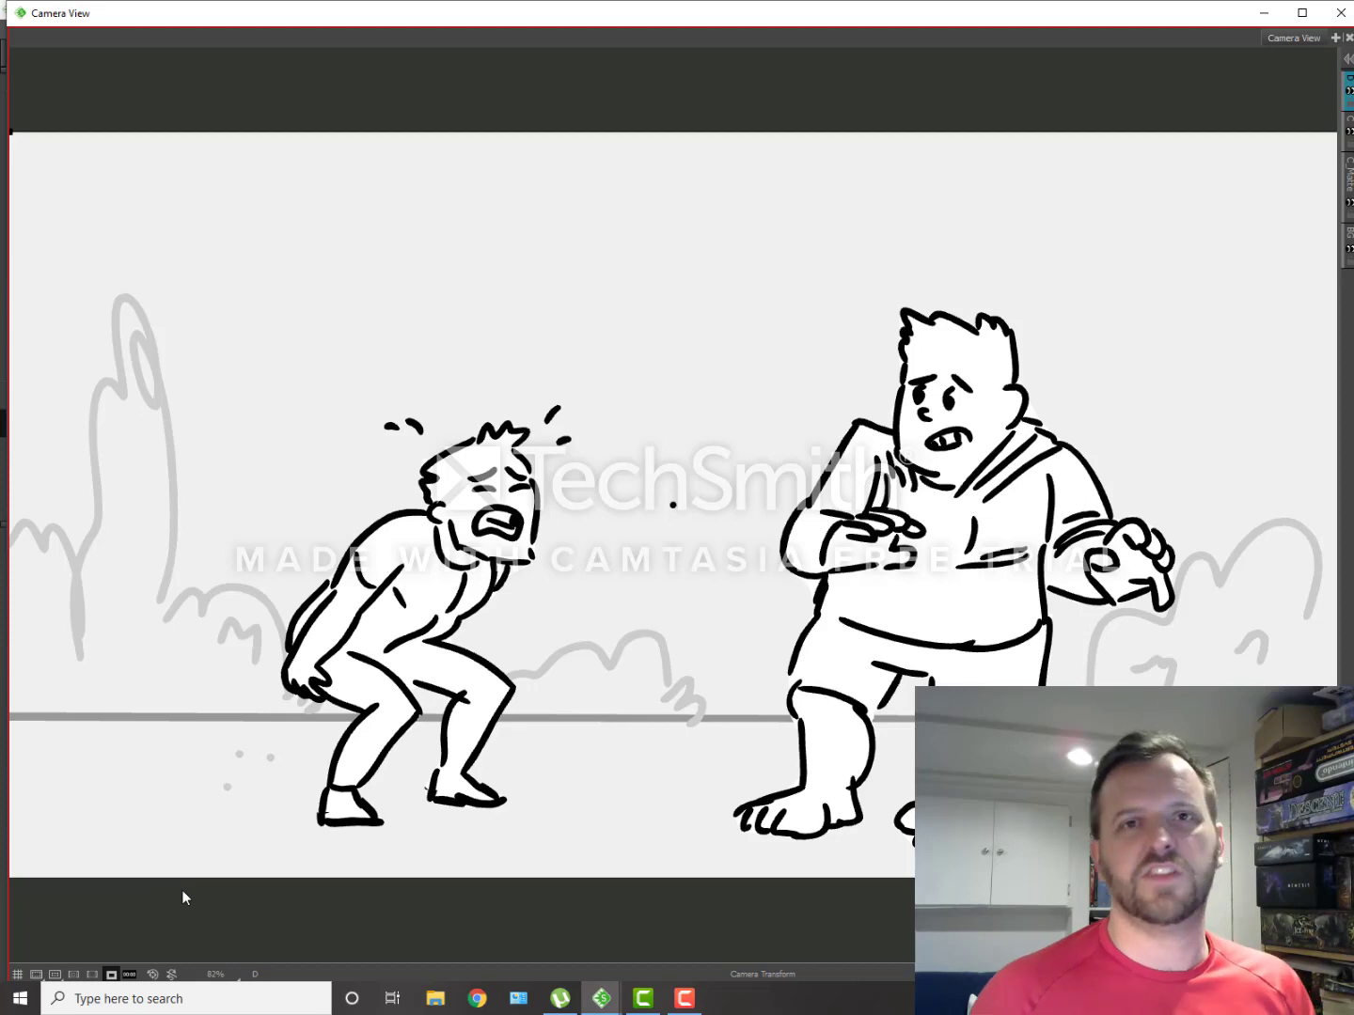
Step: Flip repeatedly between the last panel of scene 1 and the first panel of scene 1_A to compare the framing across the cut
key("Left")
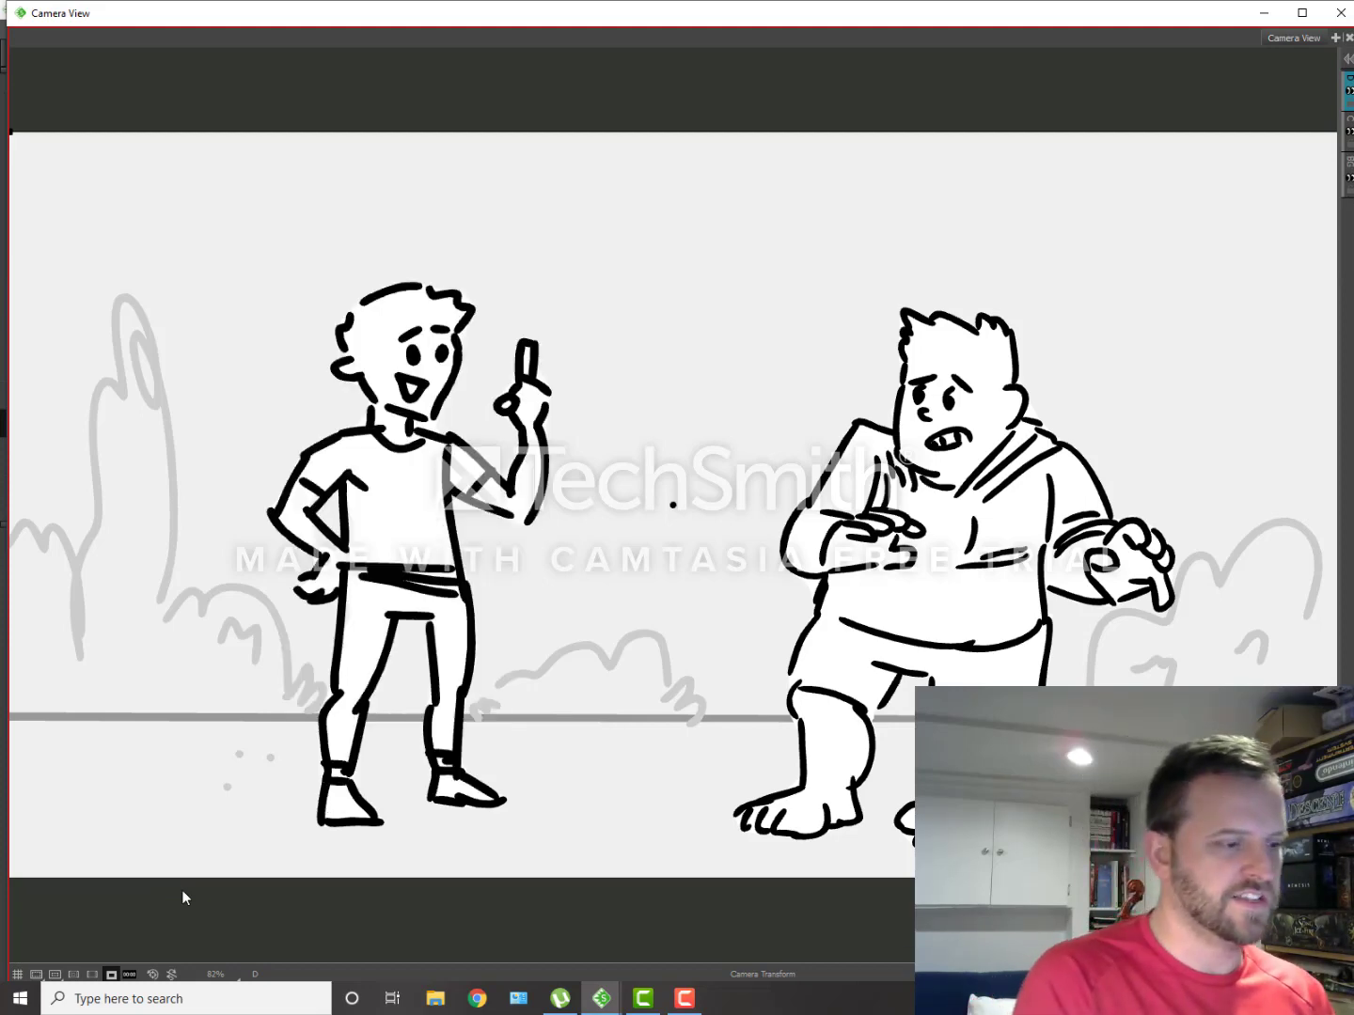
key("Left")
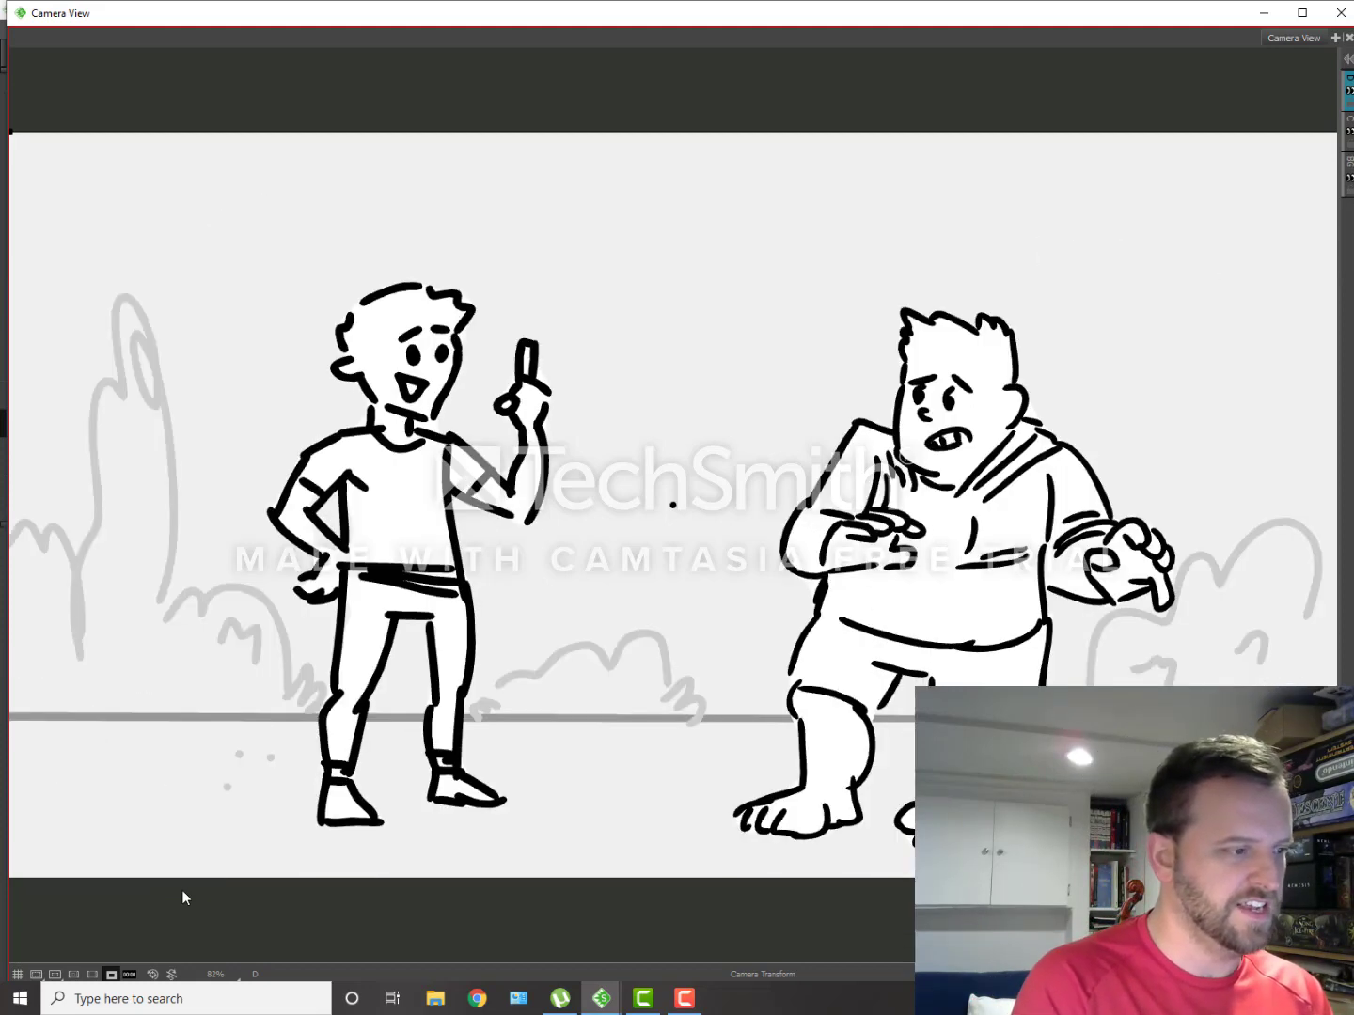
key("Right")
key("Left")
key("Right")
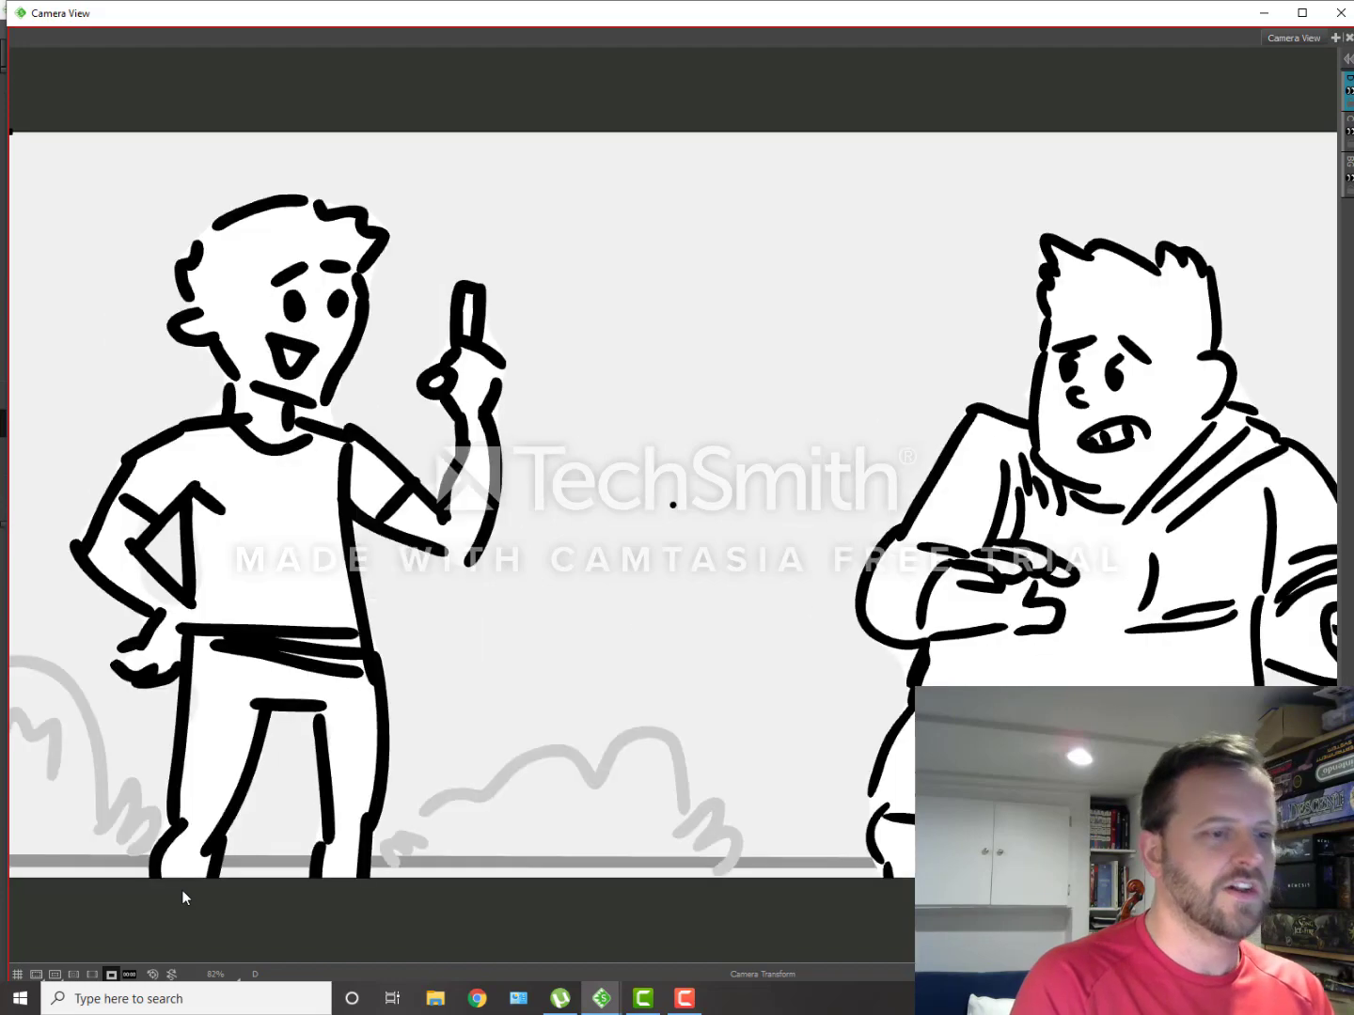
key("Left")
key("Right")
key("Left")
key("Right")
key("Left")
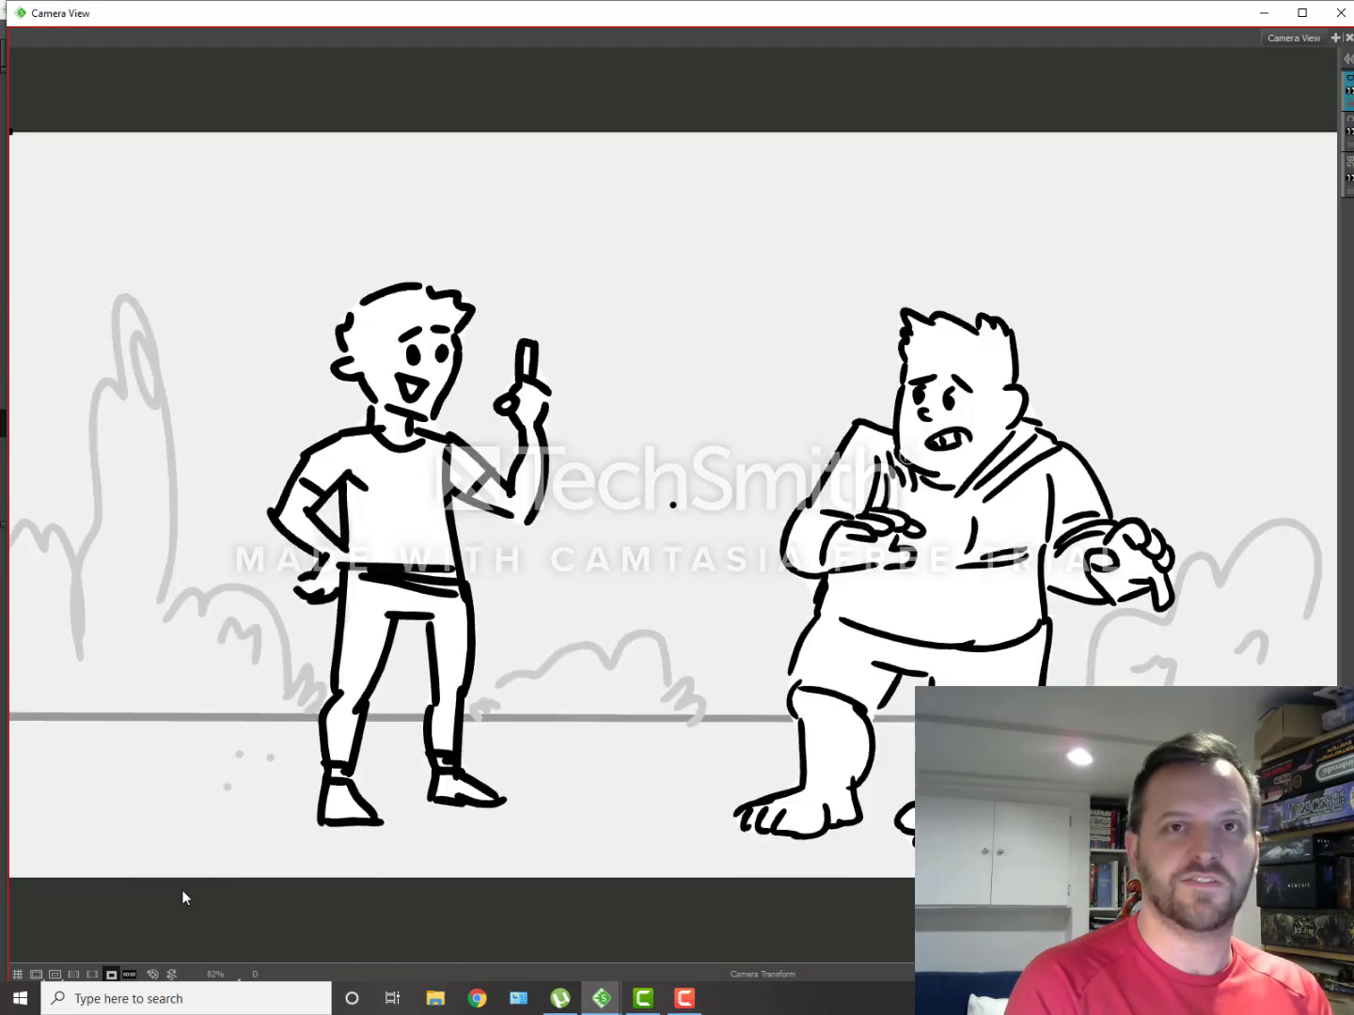
key("Right")
key("Left")
key("Right")
key("Left")
key("Right")
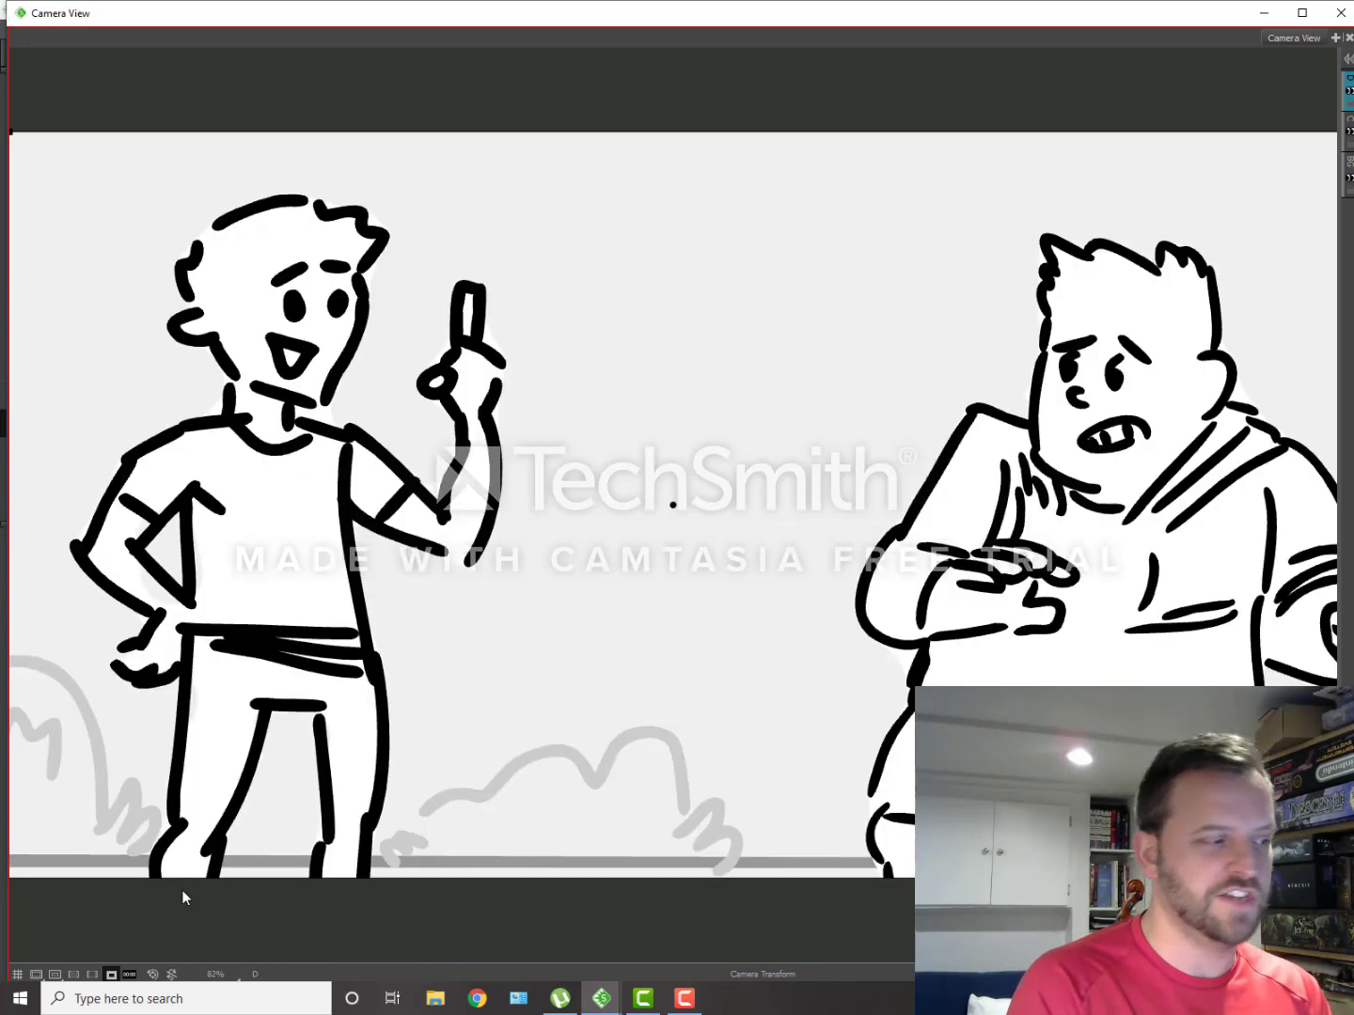
key("Left")
key("Left")
key("Right")
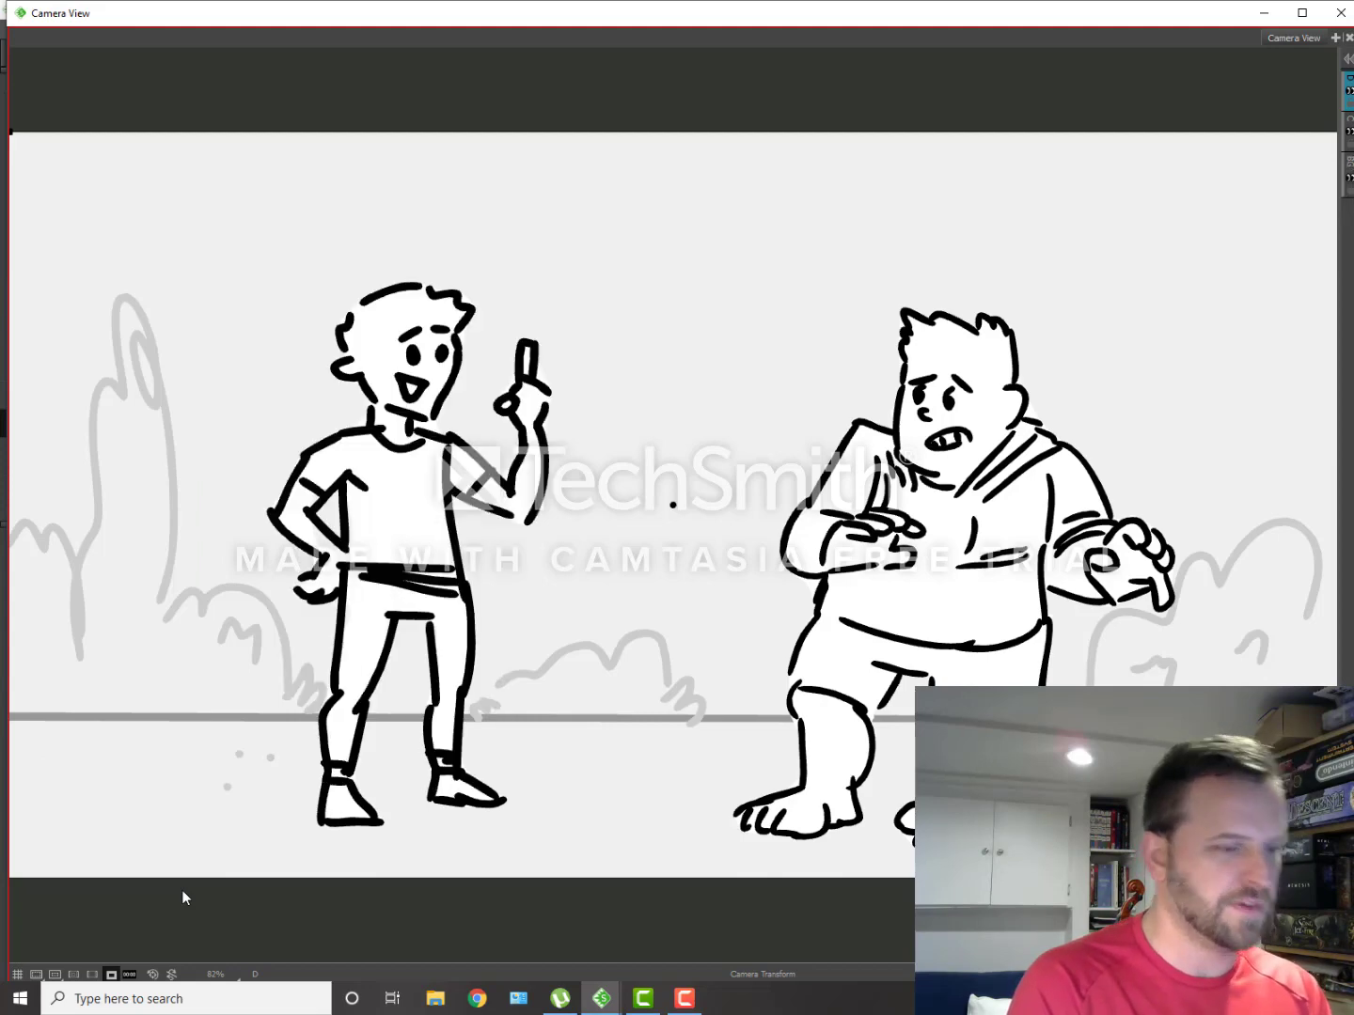
Step: Flip between the opening panels of scene 1_A in the Camera View to compare the standing and crouching poses
key("Left")
key("Right")
key("Left")
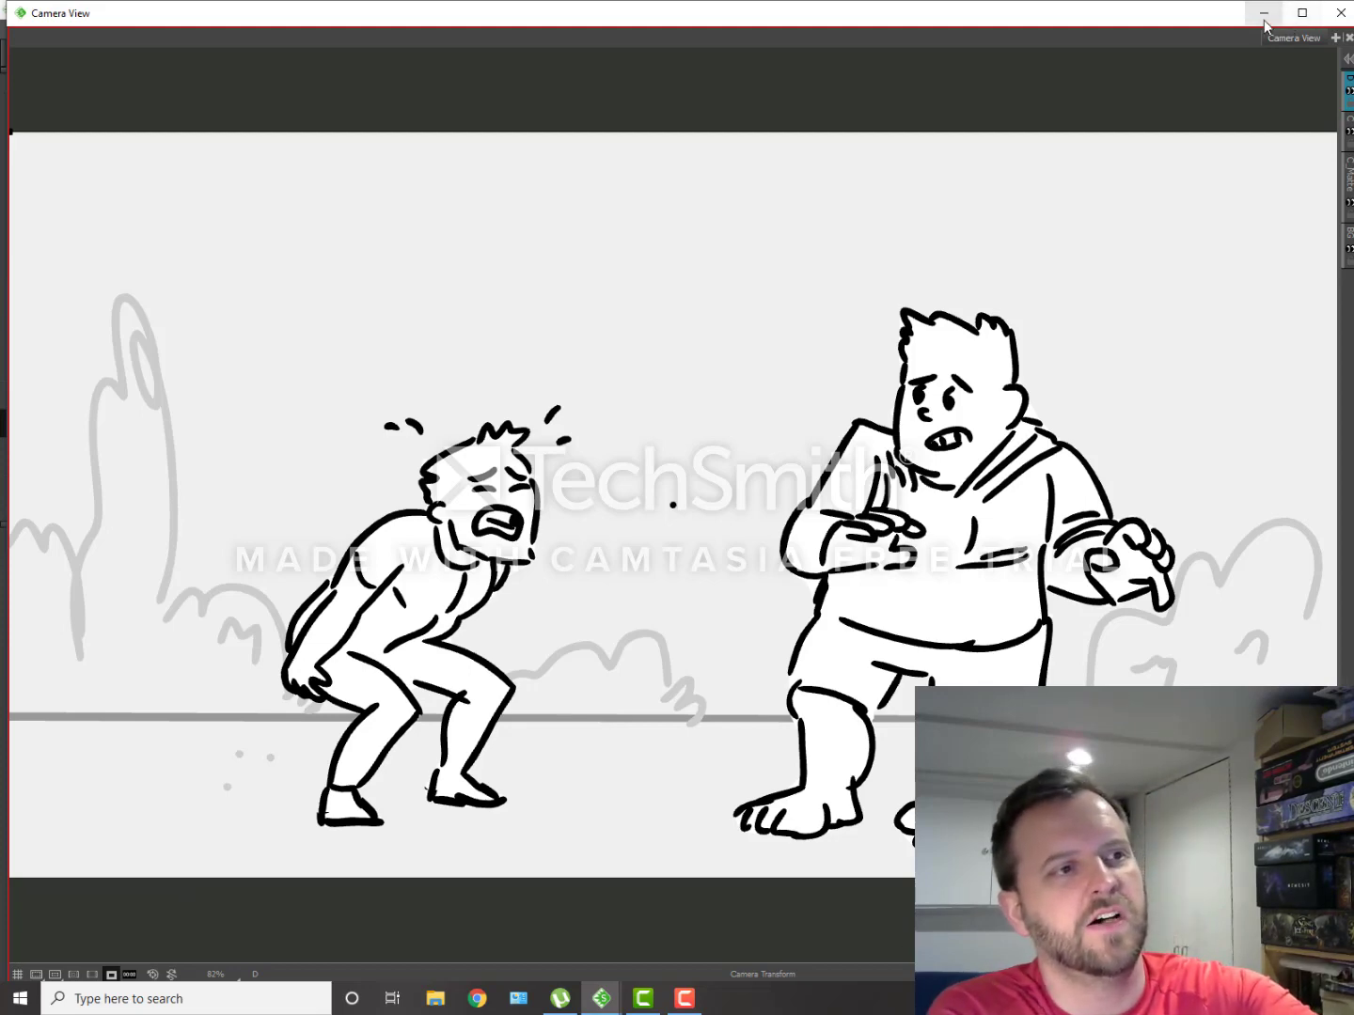
Step: Switch from the separate Camera View window back to the main Storyboard Pro project window
left_click_drag(1343, 3, 1346, 0)
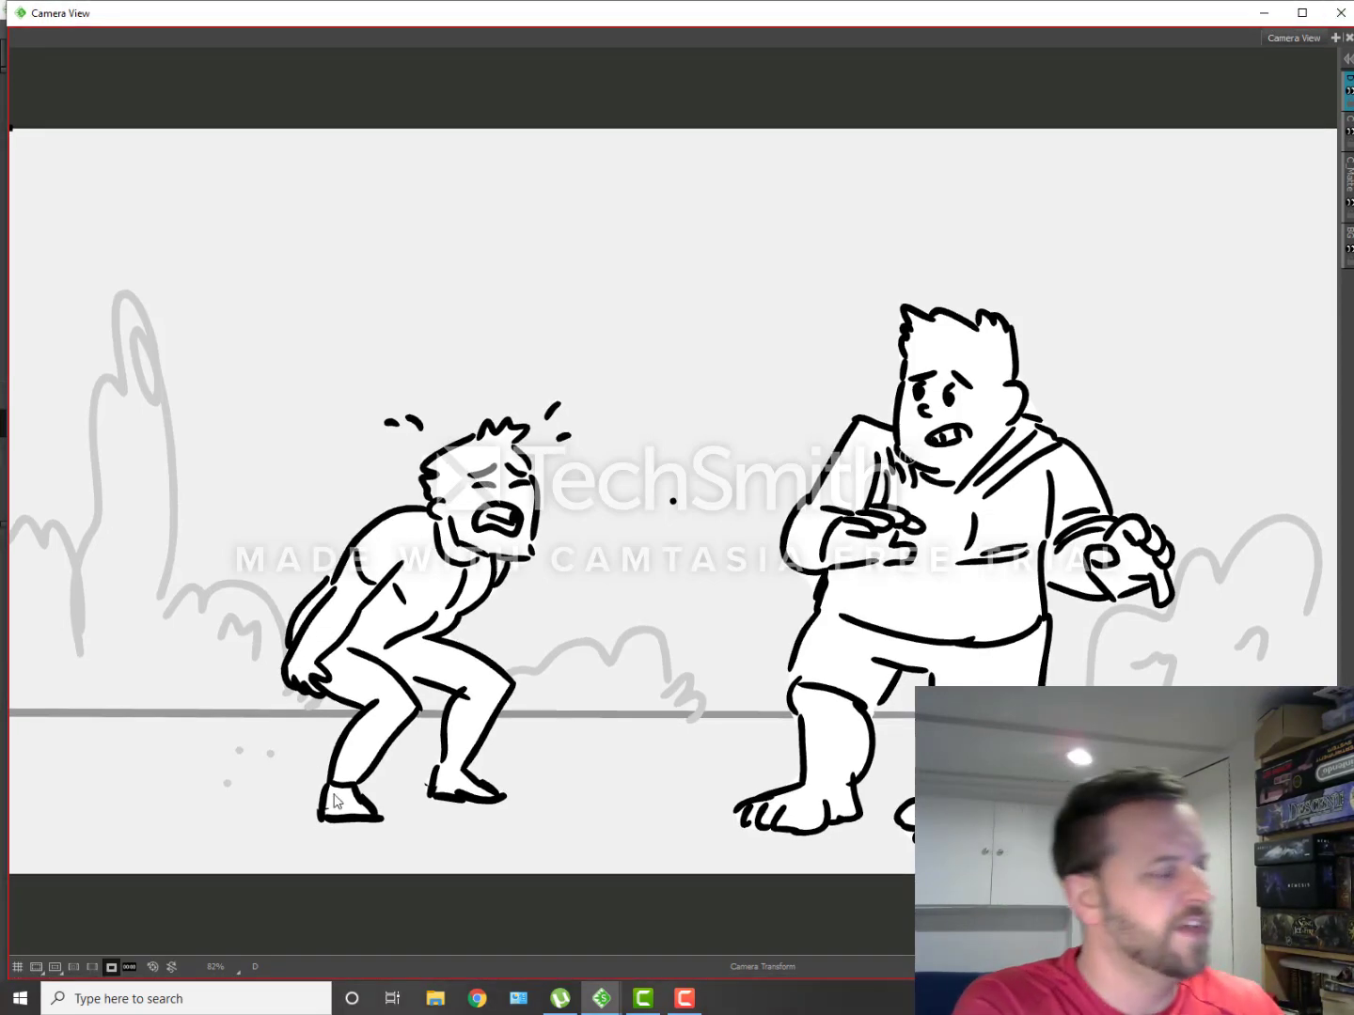
mouse_move(601, 999)
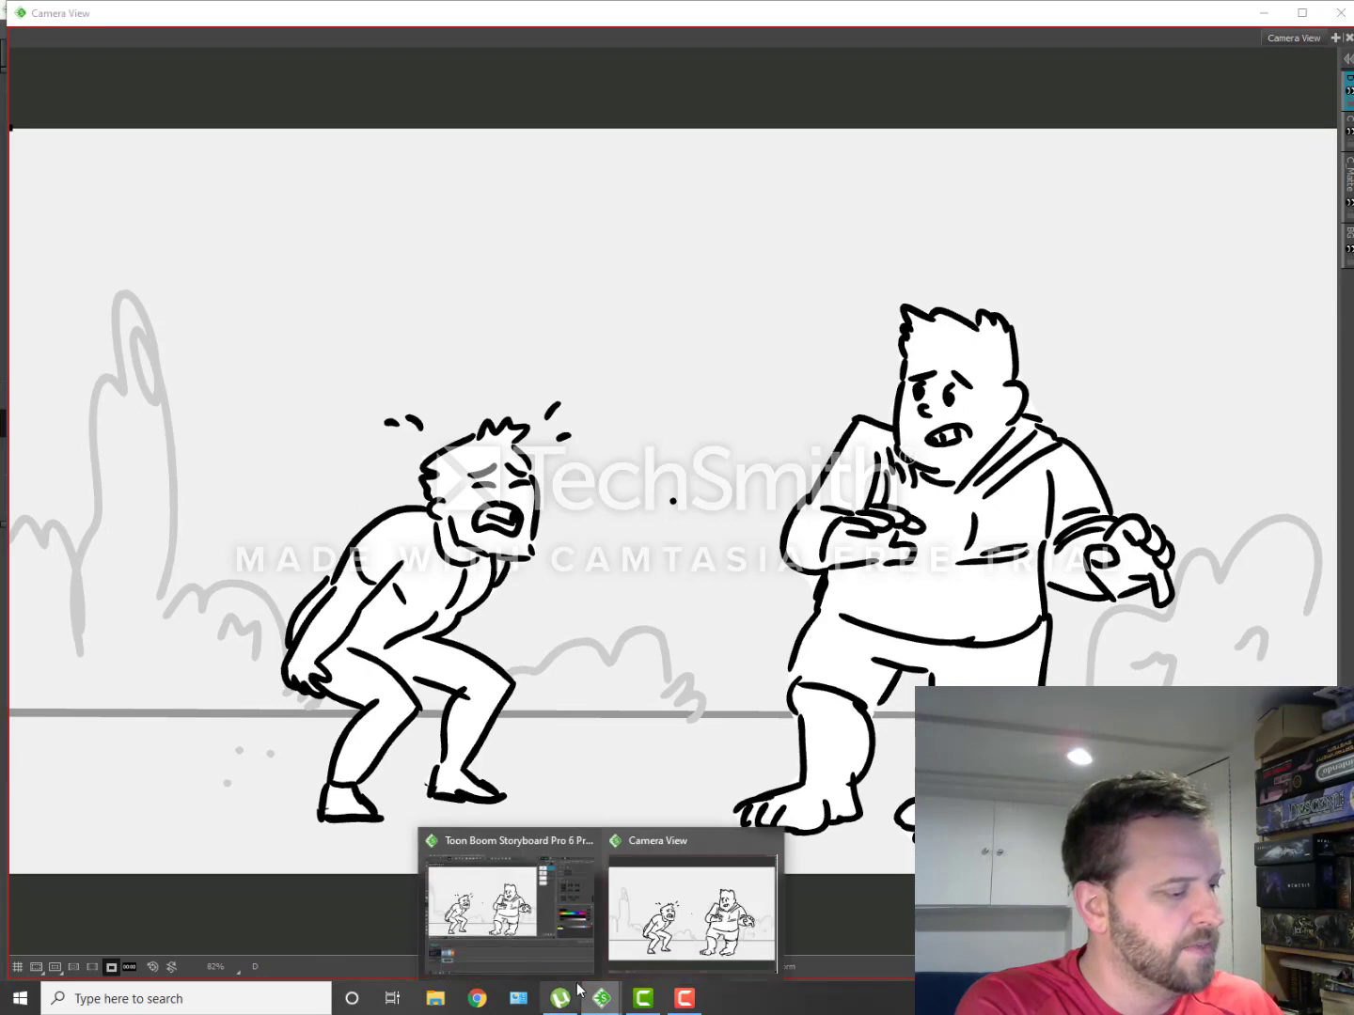
left_click(484, 905)
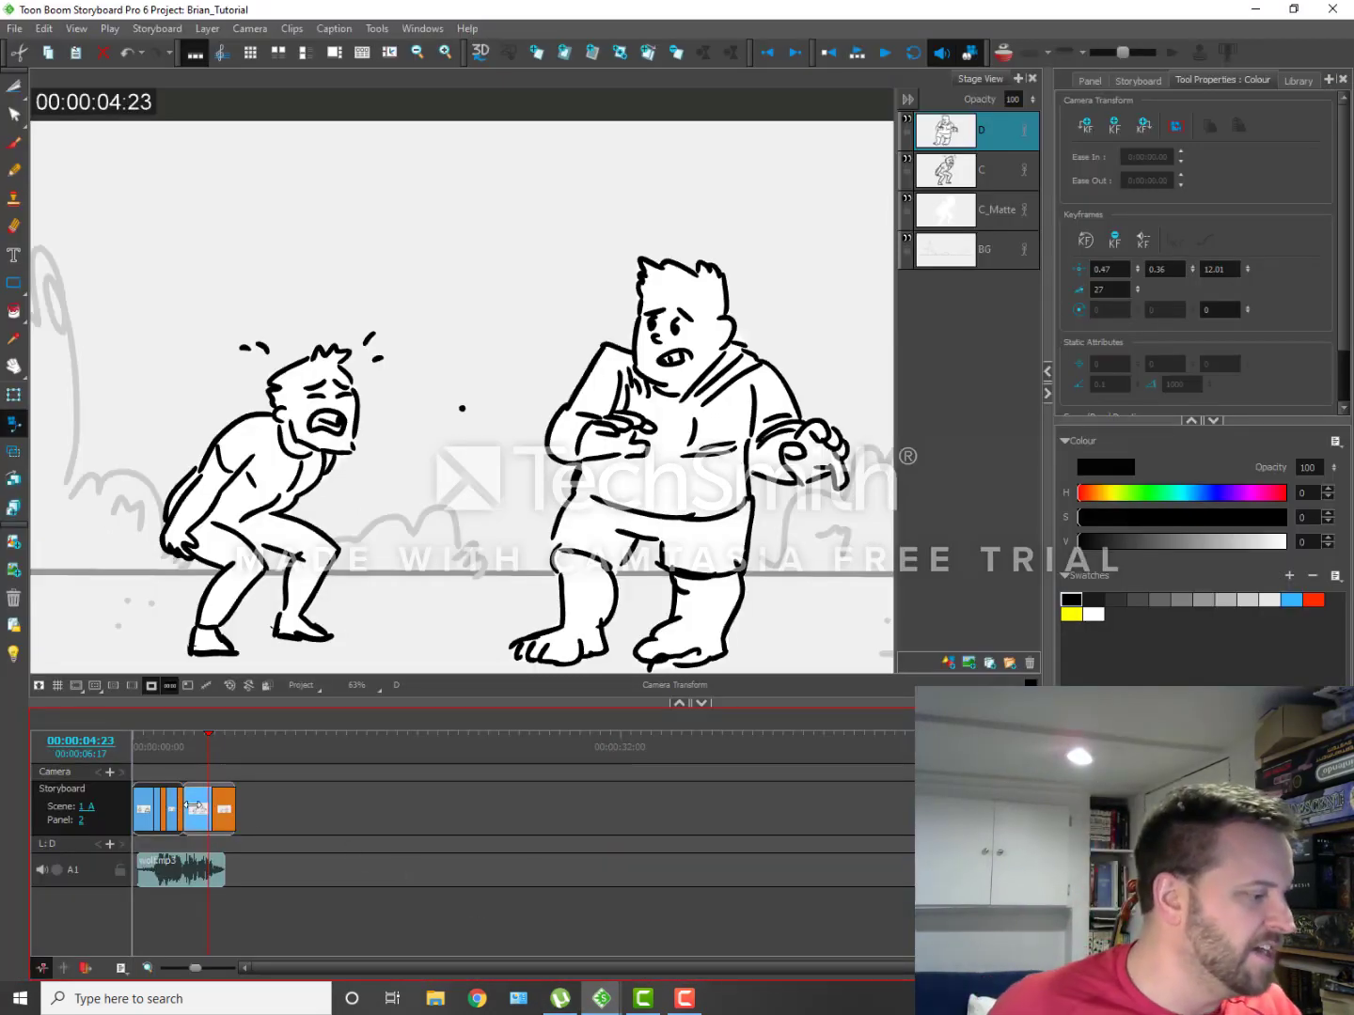
Step: Examine the last panel of scene 1 and the first two panels of scene 1_A in the enlarged timeline around the cut
scroll(190, 795, "up", 5)
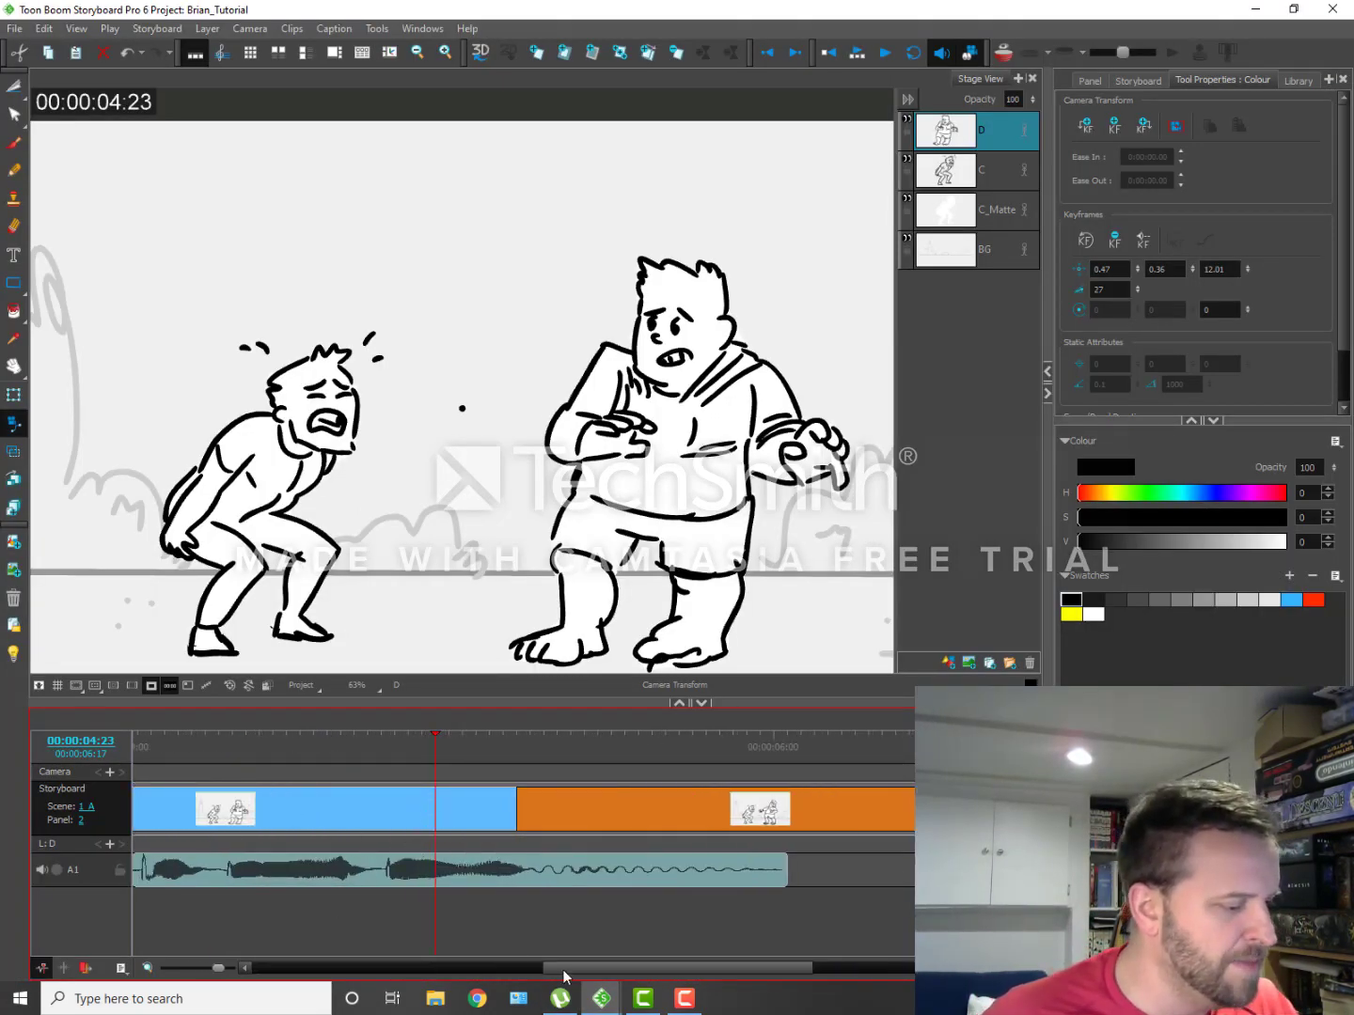
mouse_move(563, 969)
left_mouse_down()
mouse_move(412, 952)
mouse_move(427, 952)
left_mouse_up()
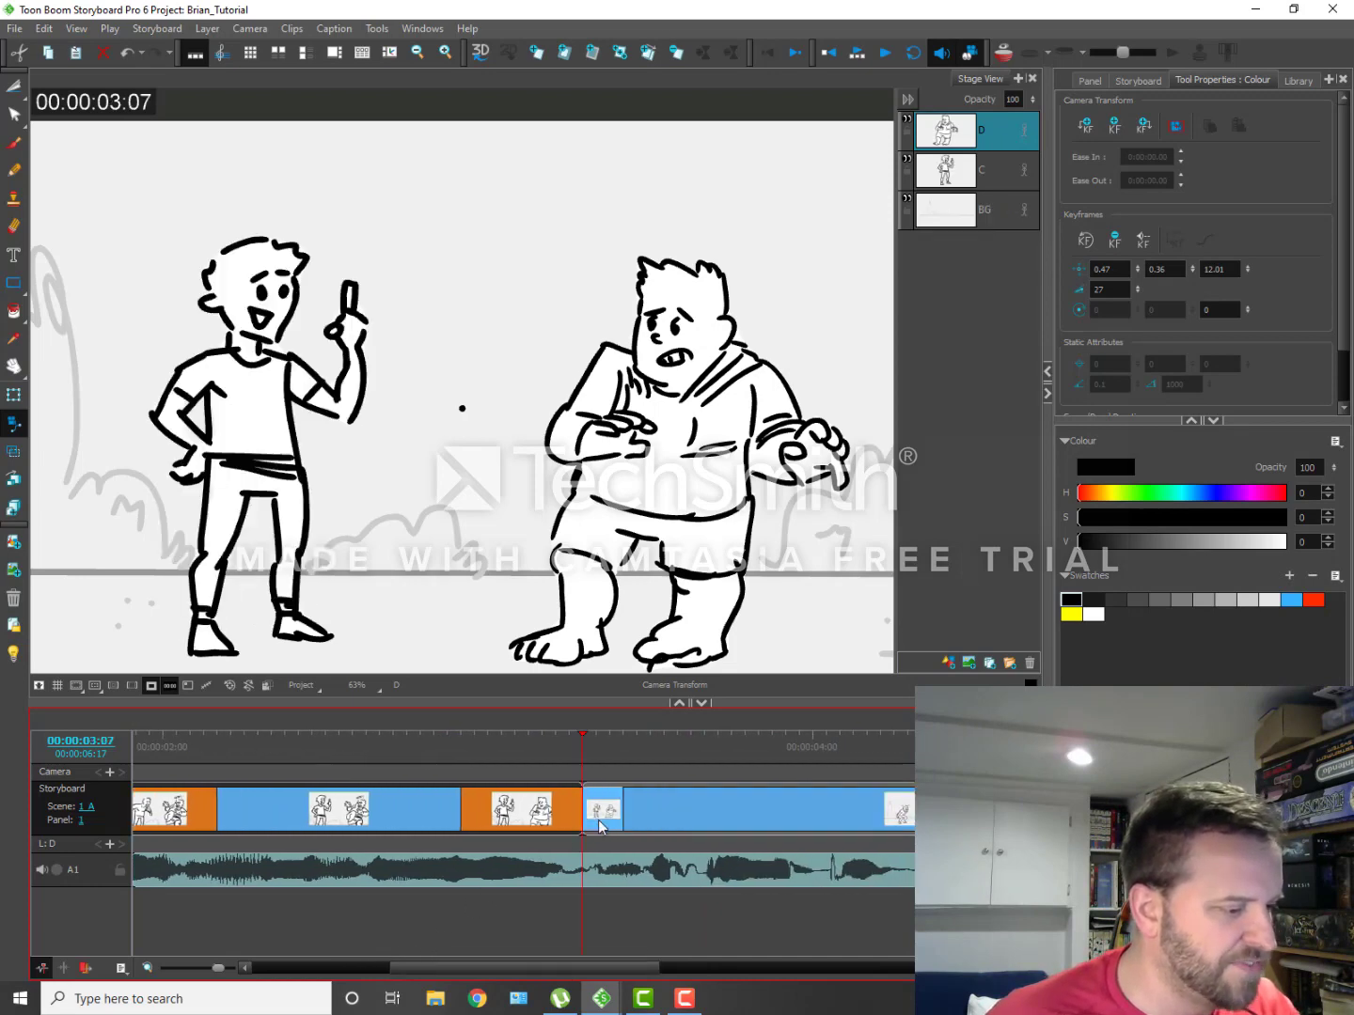
left_click(597, 817)
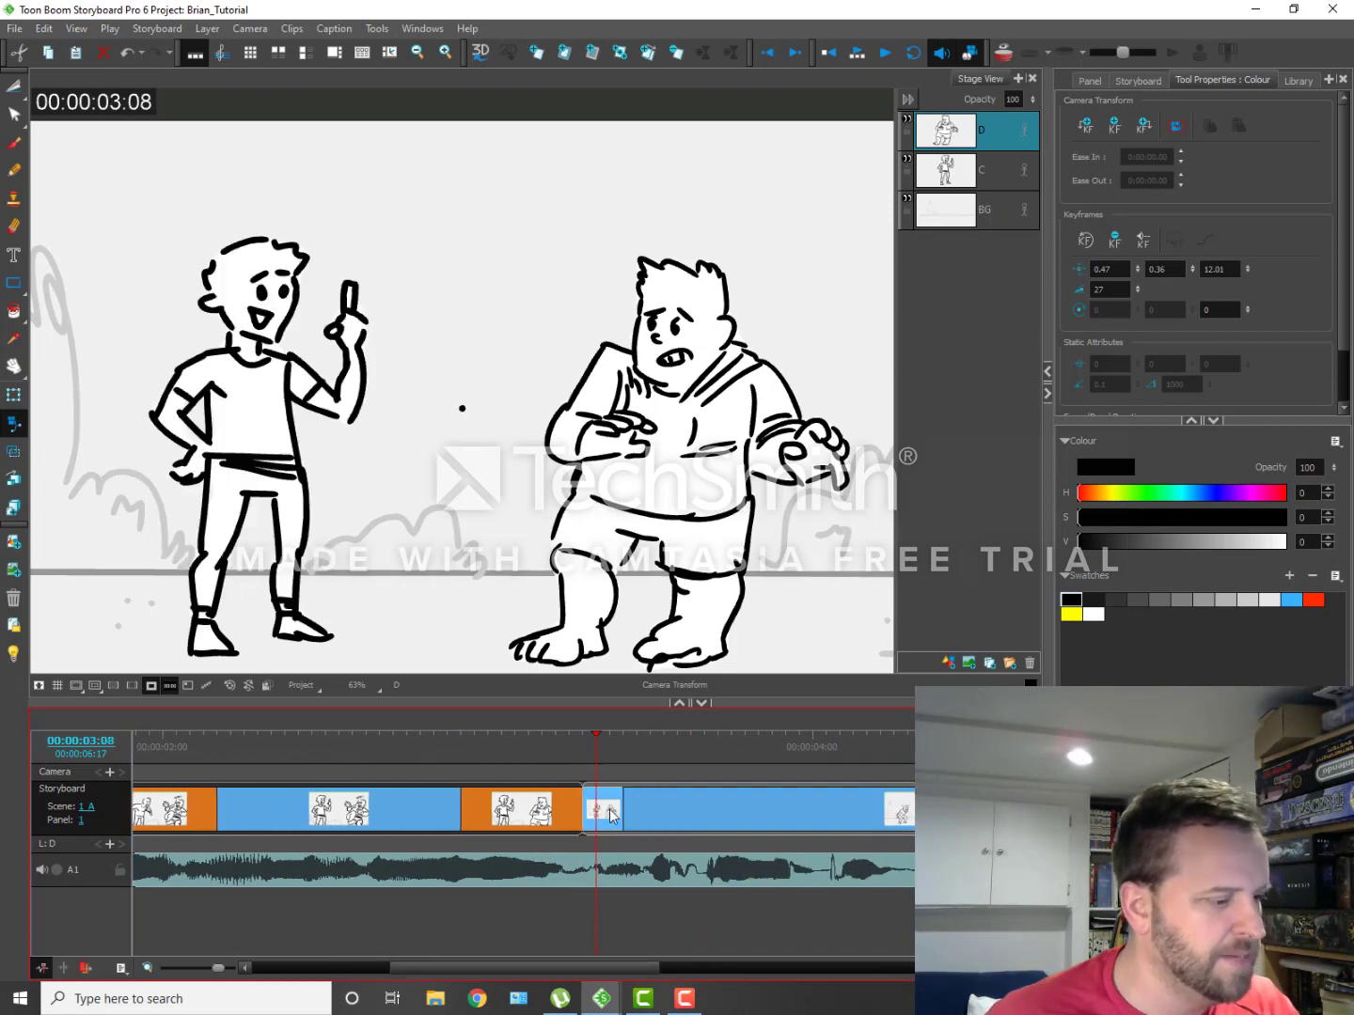
left_click(546, 809)
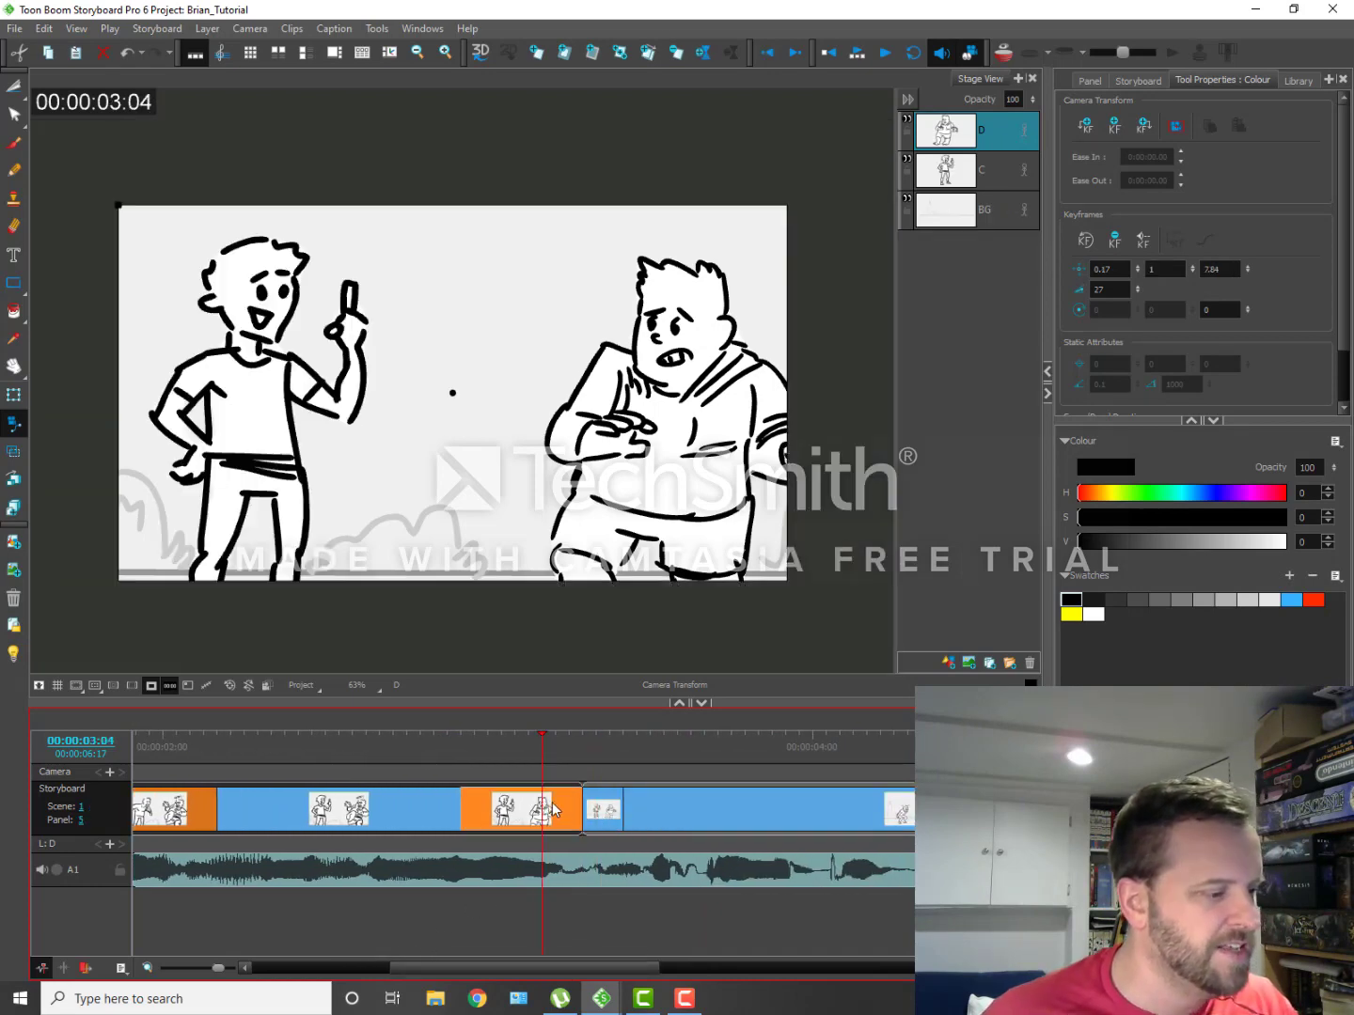
left_click(616, 819)
left_click(650, 820)
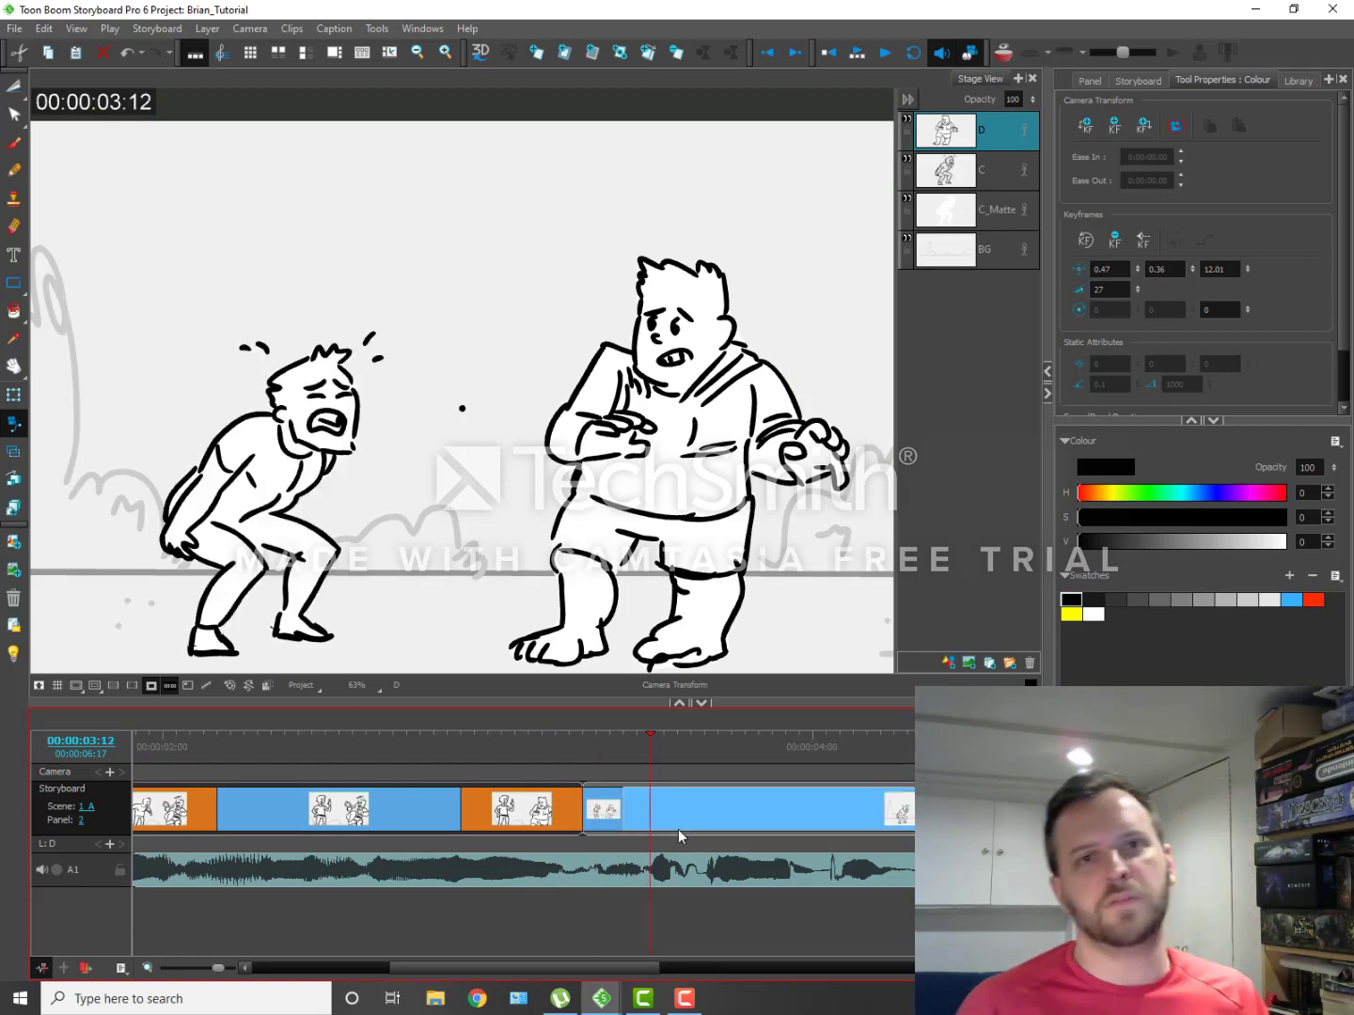